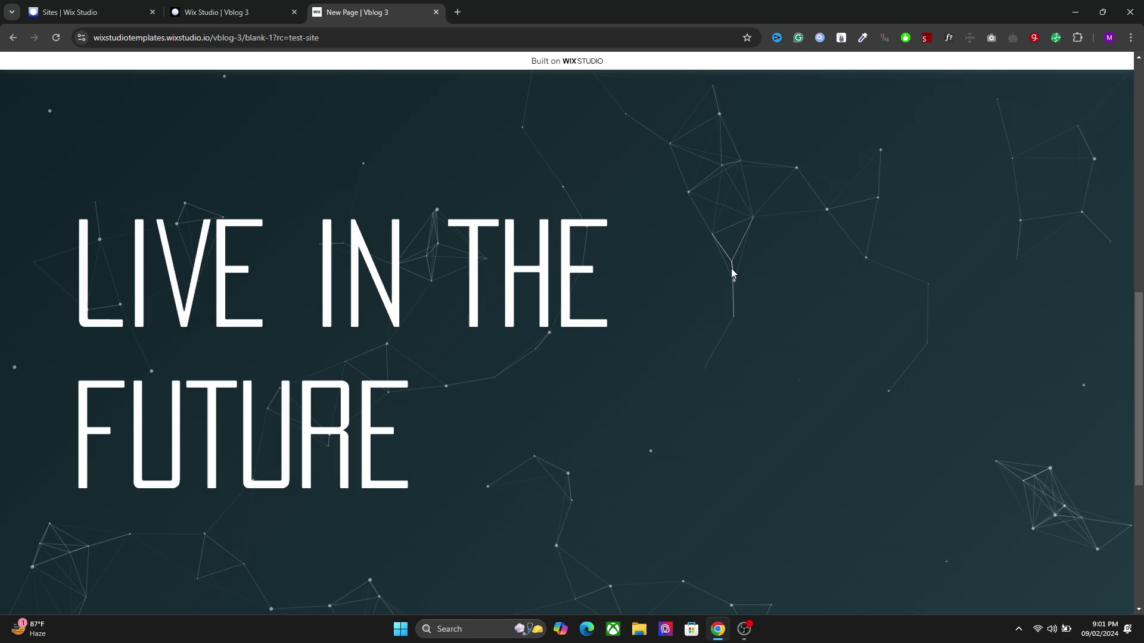
Scroll the live preview up and down to review the hero and particle sections.
scroll(730, 282, up, 7)
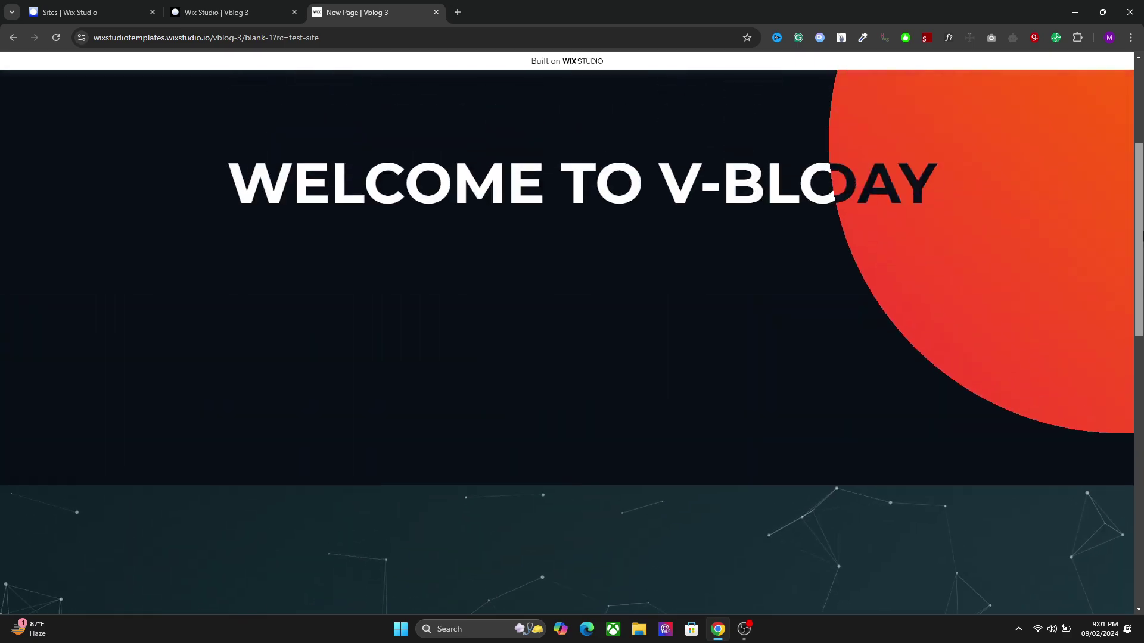
scroll(891, 289, up, 3)
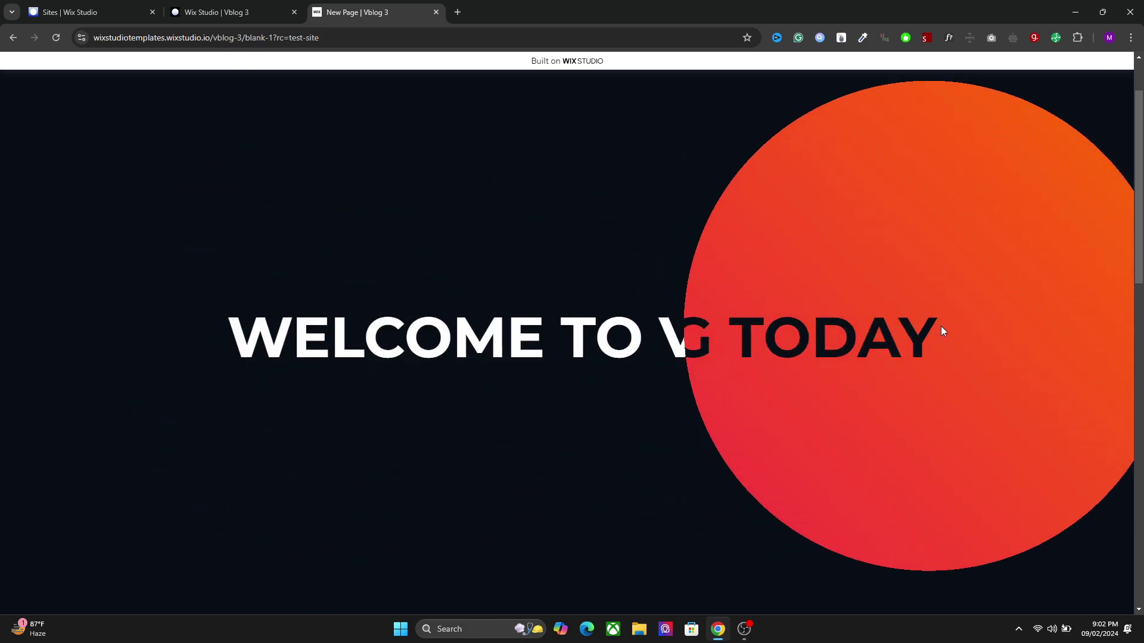
scroll(1141, 356, down, 3)
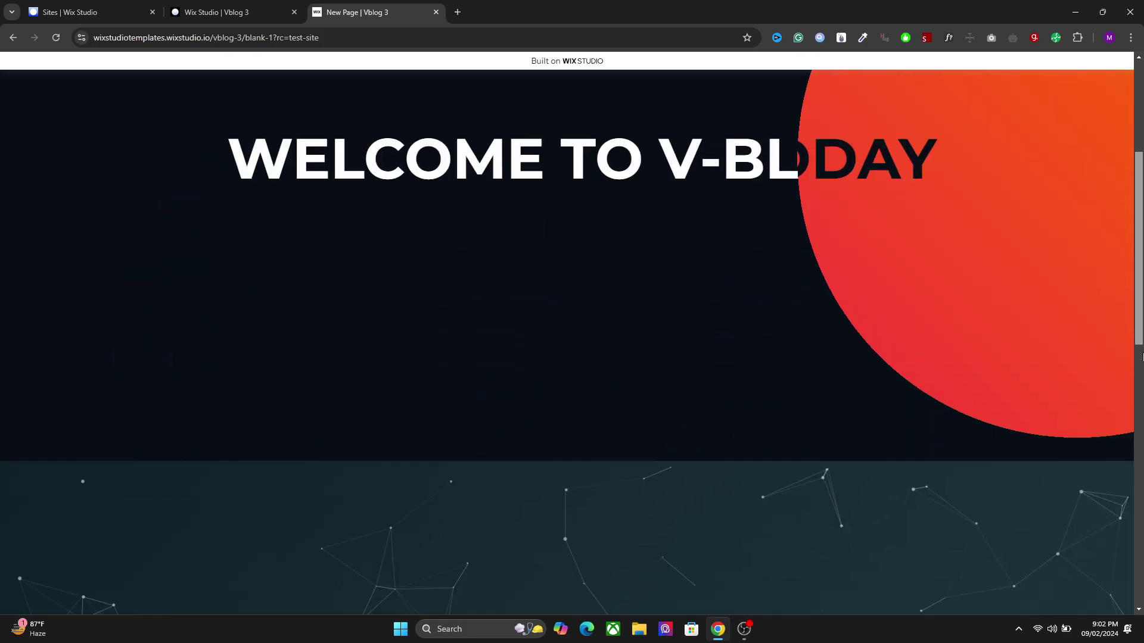
scroll(1142, 356, down, 5)
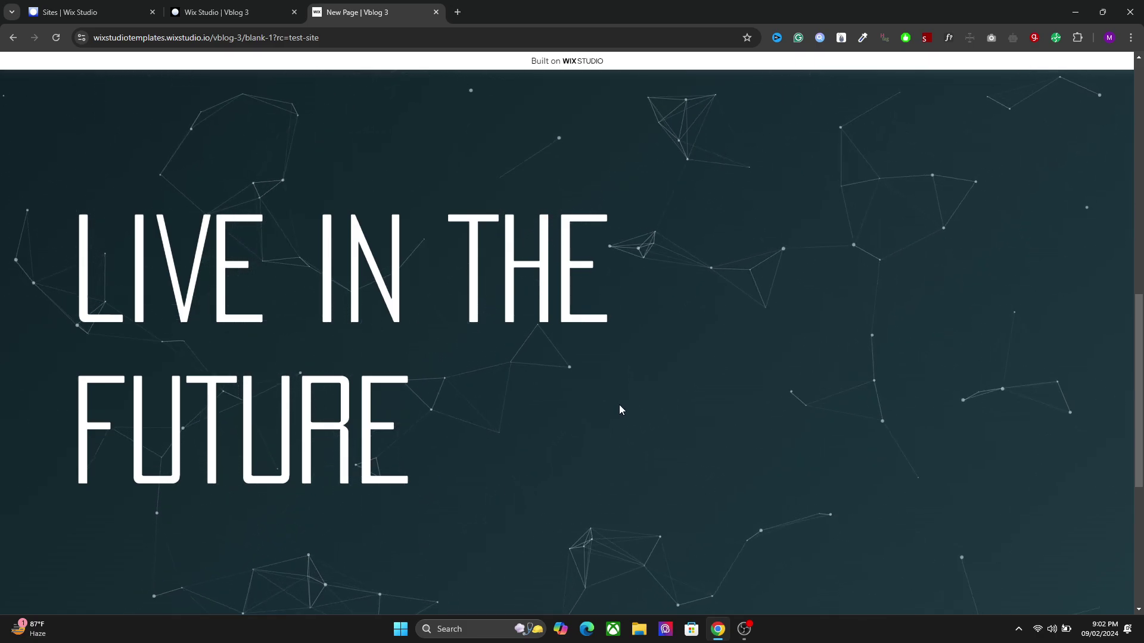
Copy all of the particle iFrame's embed code, then close it and scroll to the empty section.
click(216, 12)
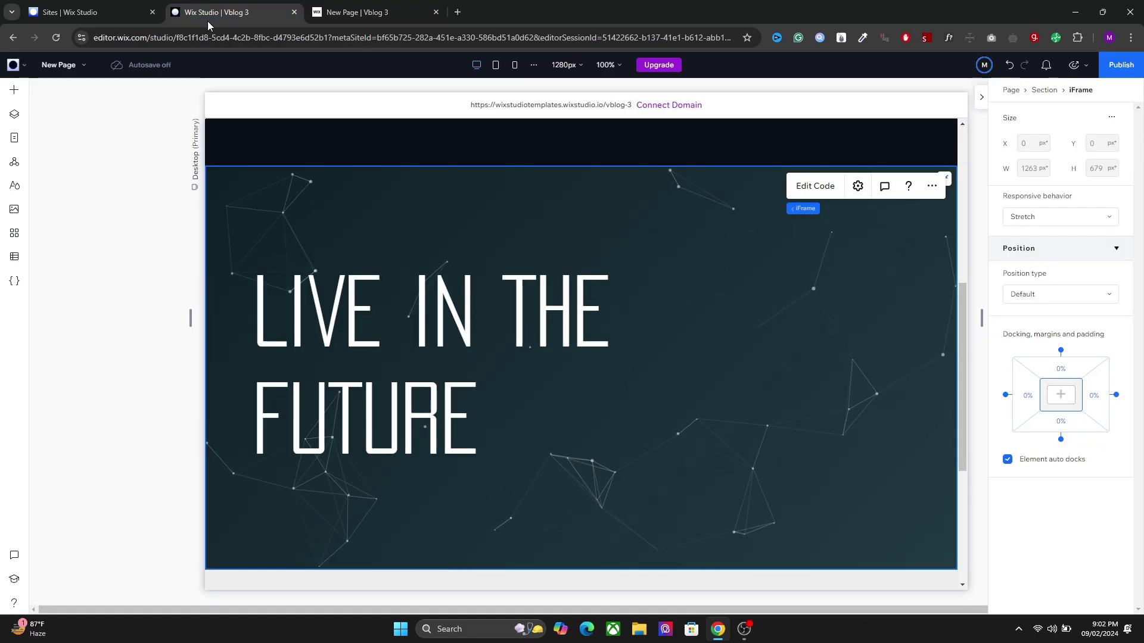
click(634, 327)
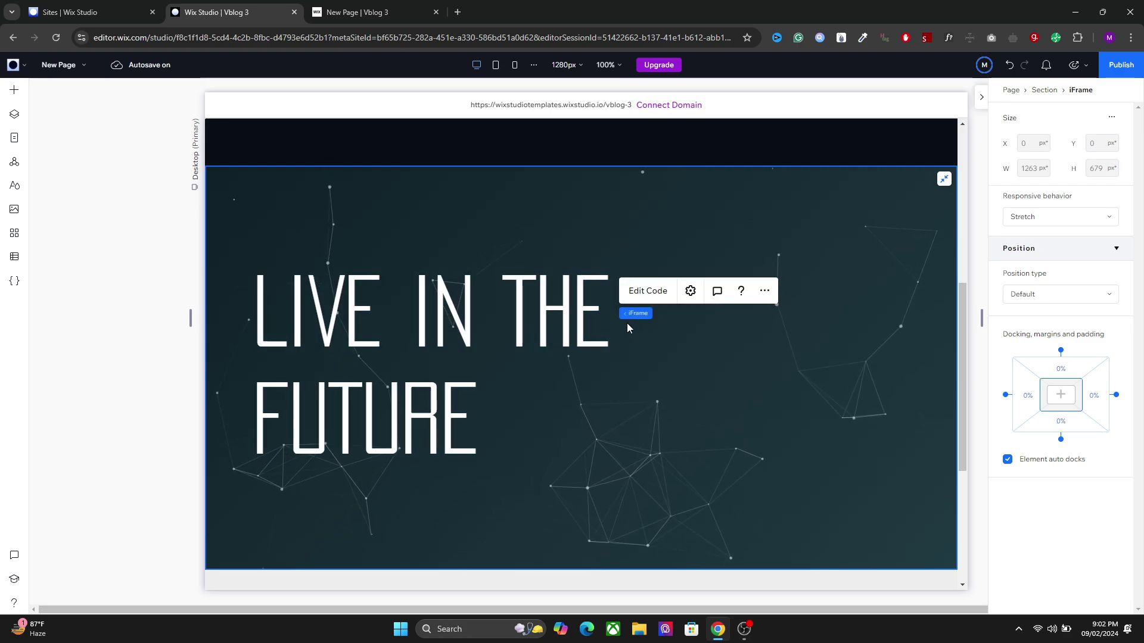
click(649, 295)
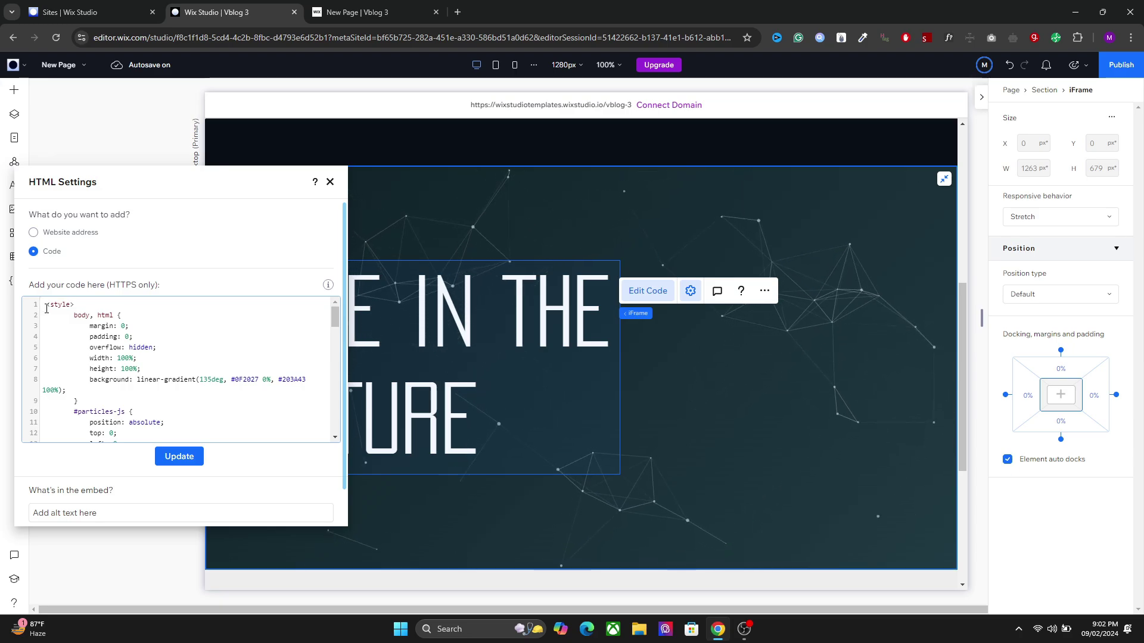
key(ctrl+a)
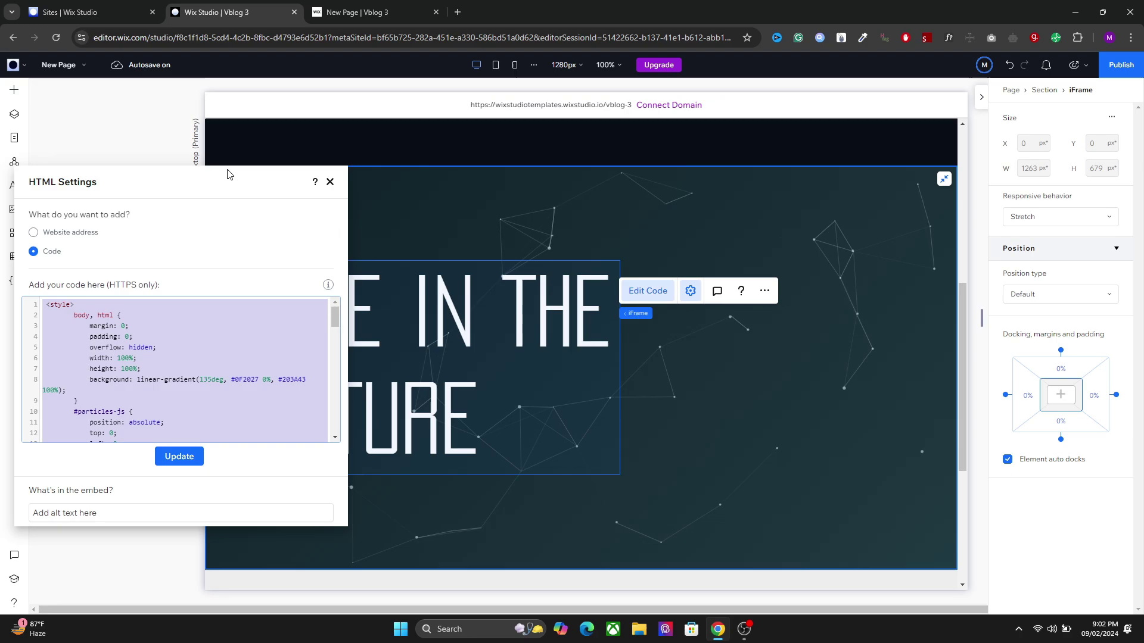
click(330, 182)
scroll(965, 304, down, 5)
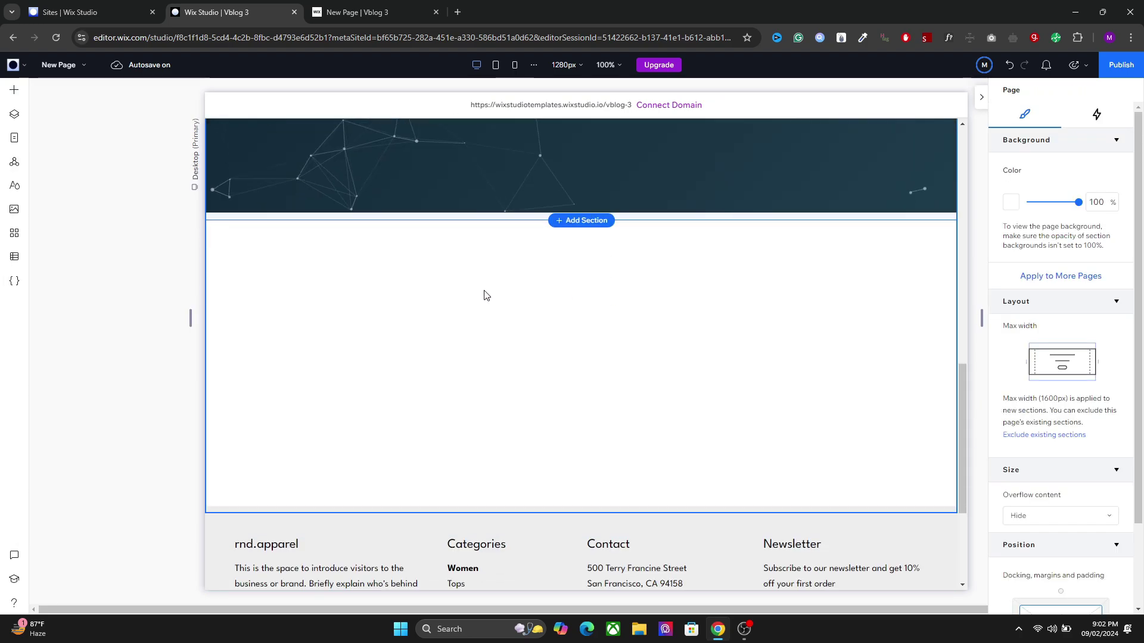
Set the empty section's height to 100 vh in its advanced size settings.
click(742, 392)
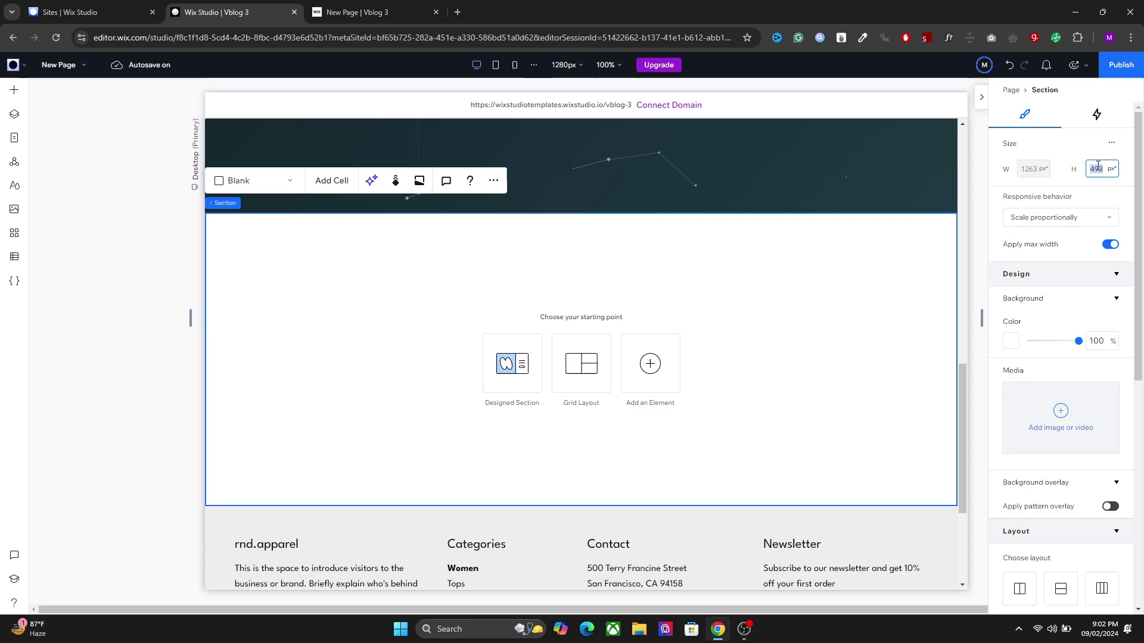
click(1112, 144)
click(1081, 151)
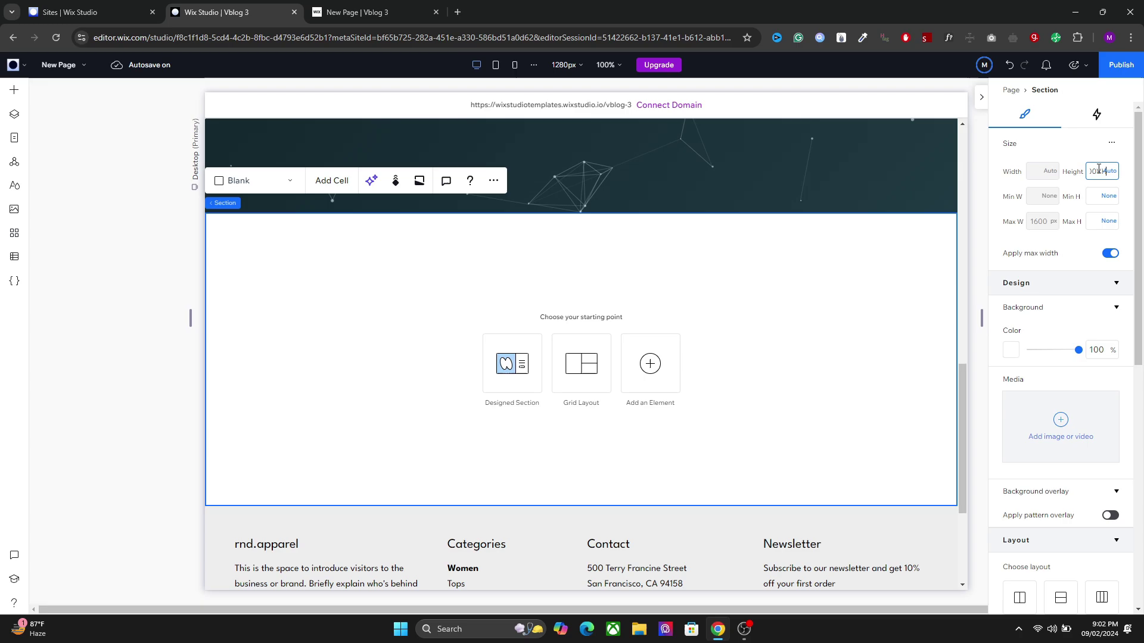
click(1099, 170)
text(100)
key(Return)
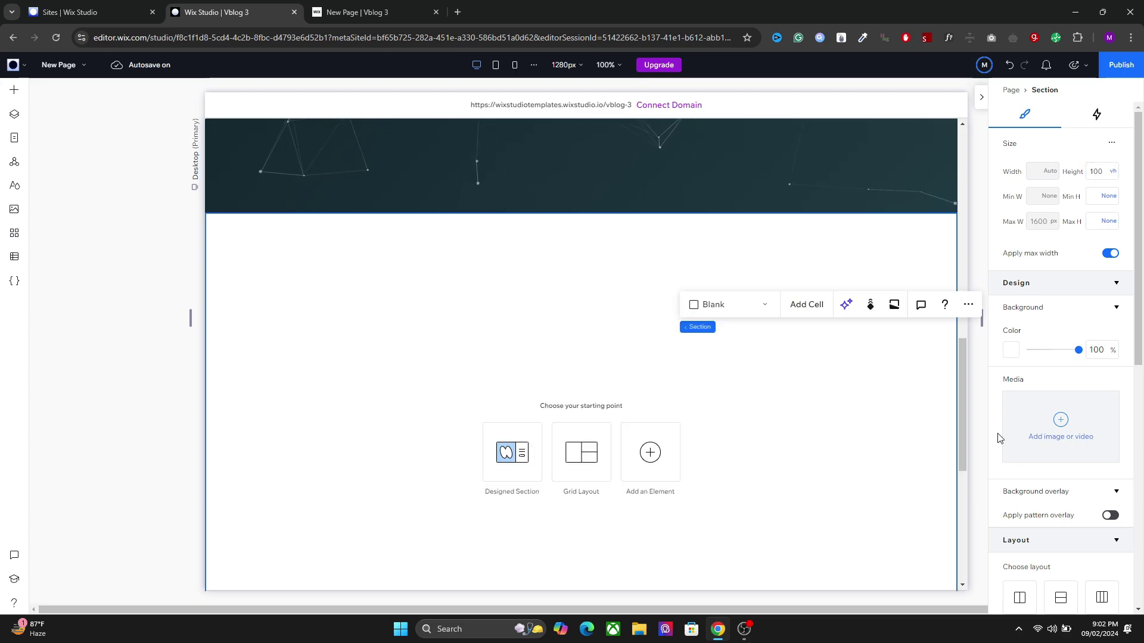
drag(958, 415, 965, 450)
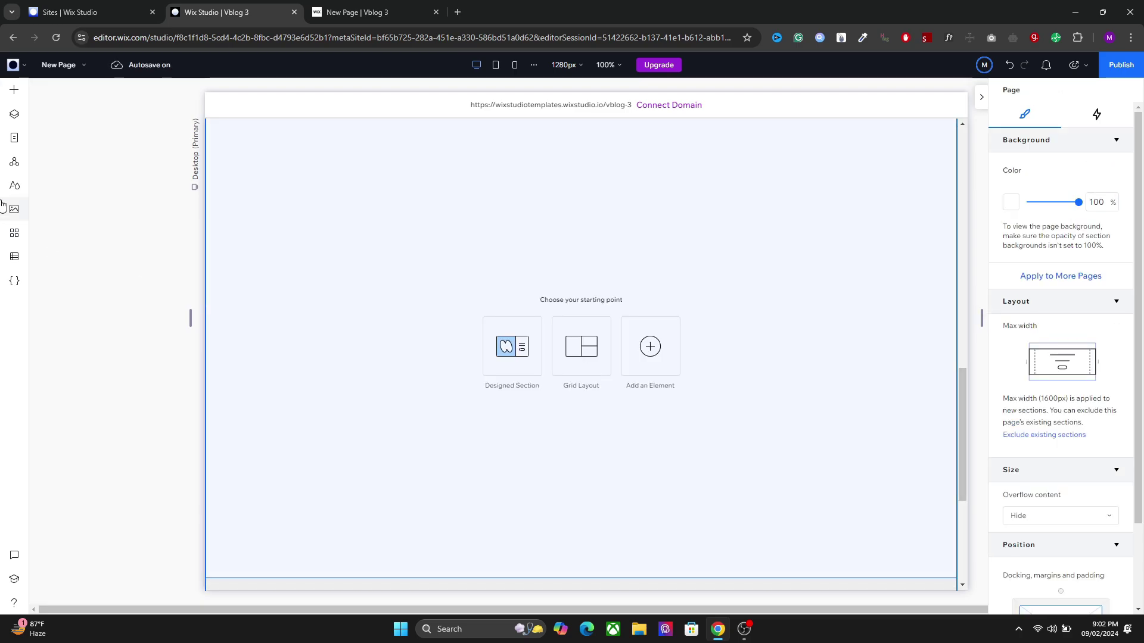
Add a stretched Embed Code iFrame to the section and apply the pasted particle code.
click(9, 89)
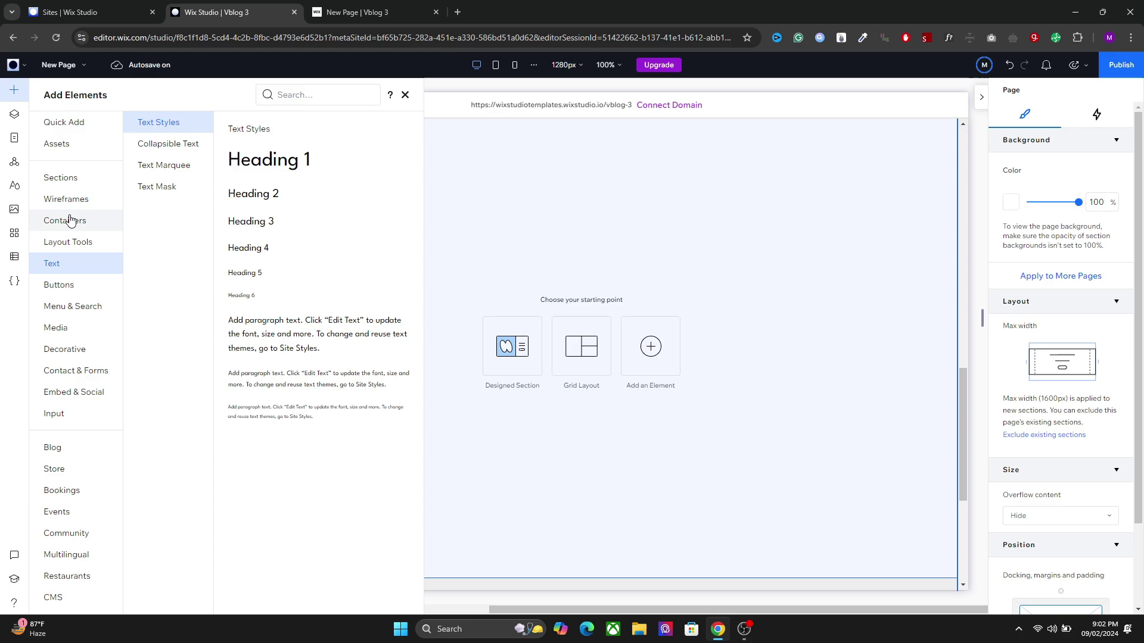
click(83, 391)
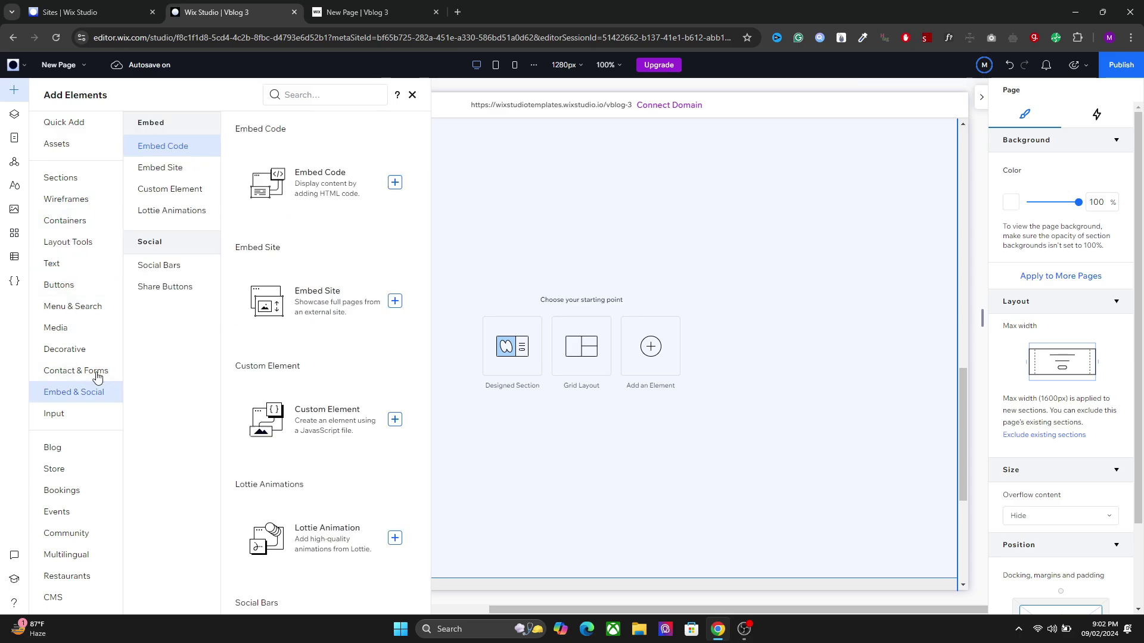
click(395, 183)
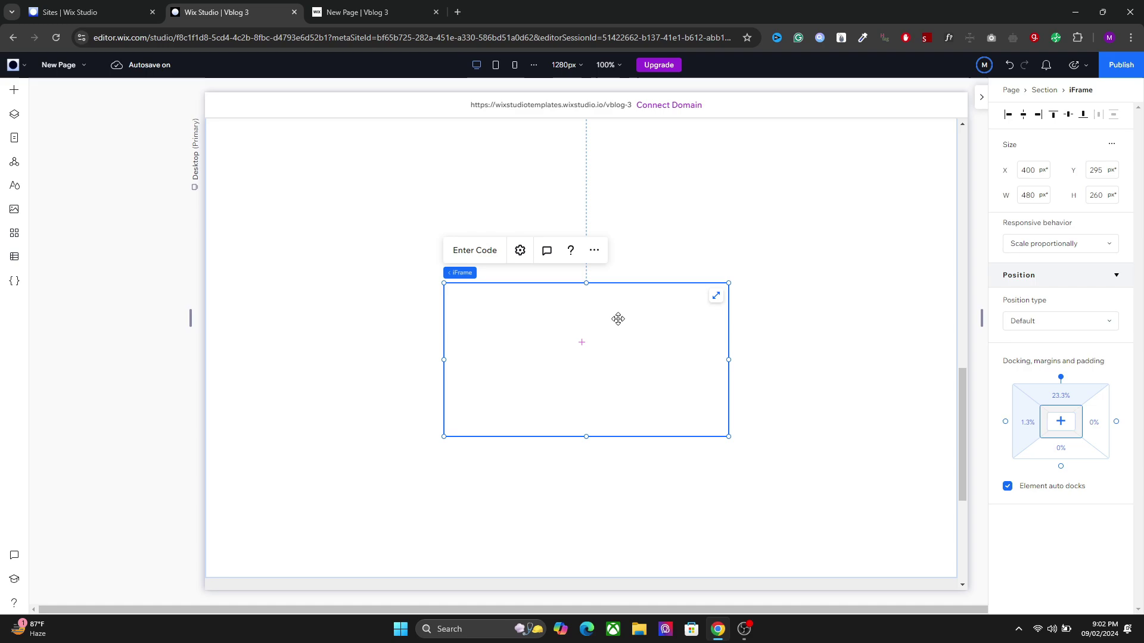
click(715, 297)
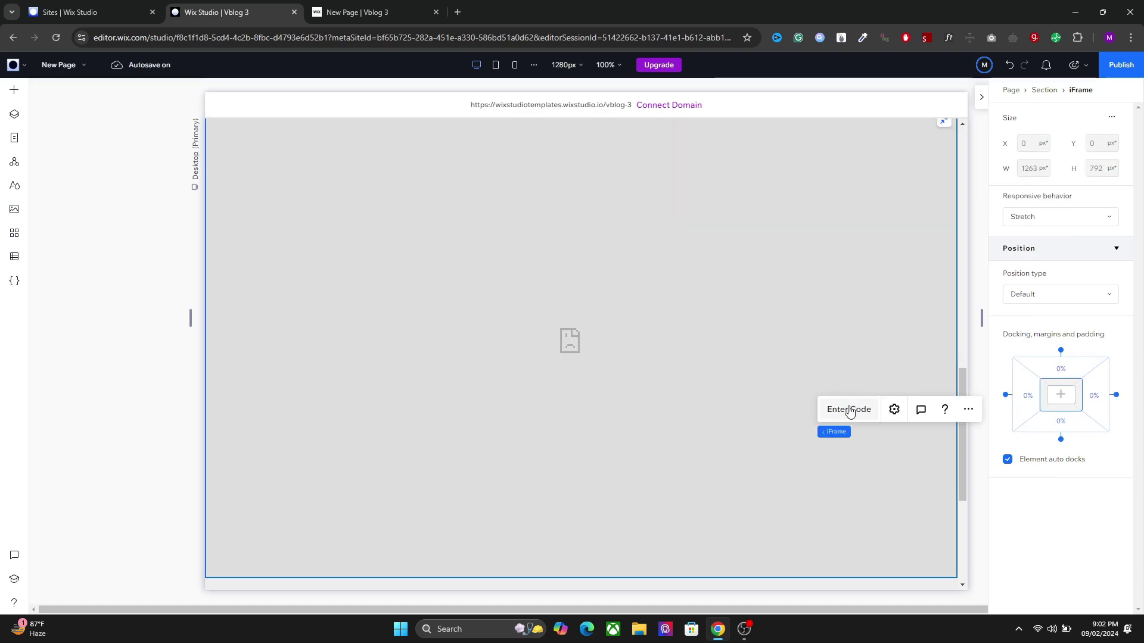
click(849, 409)
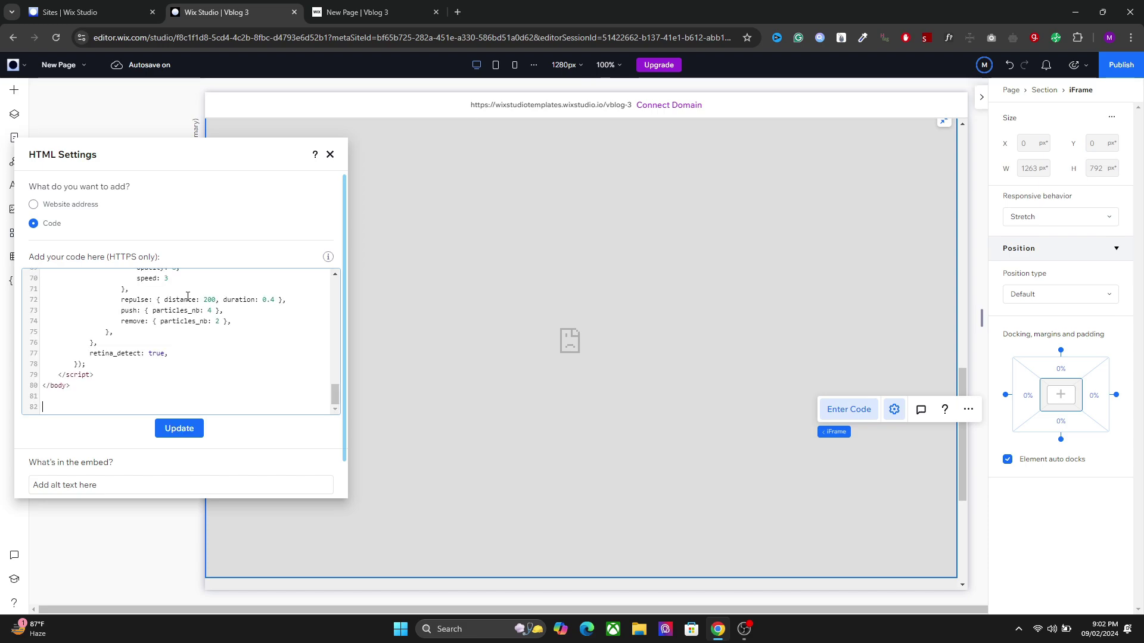
click(176, 435)
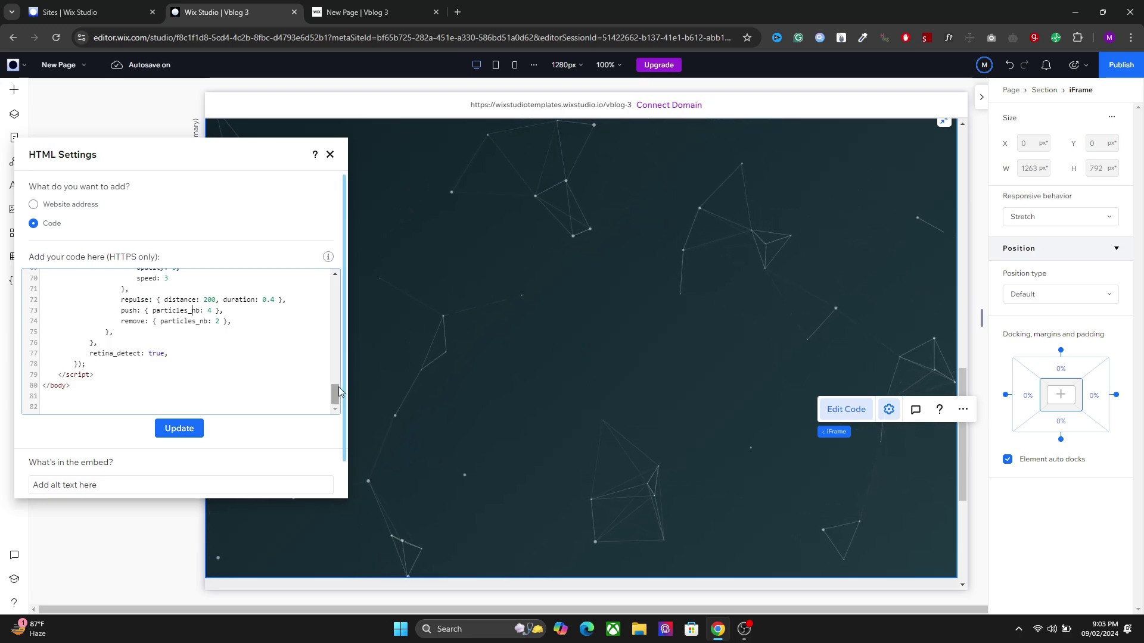
drag(335, 392, 334, 283)
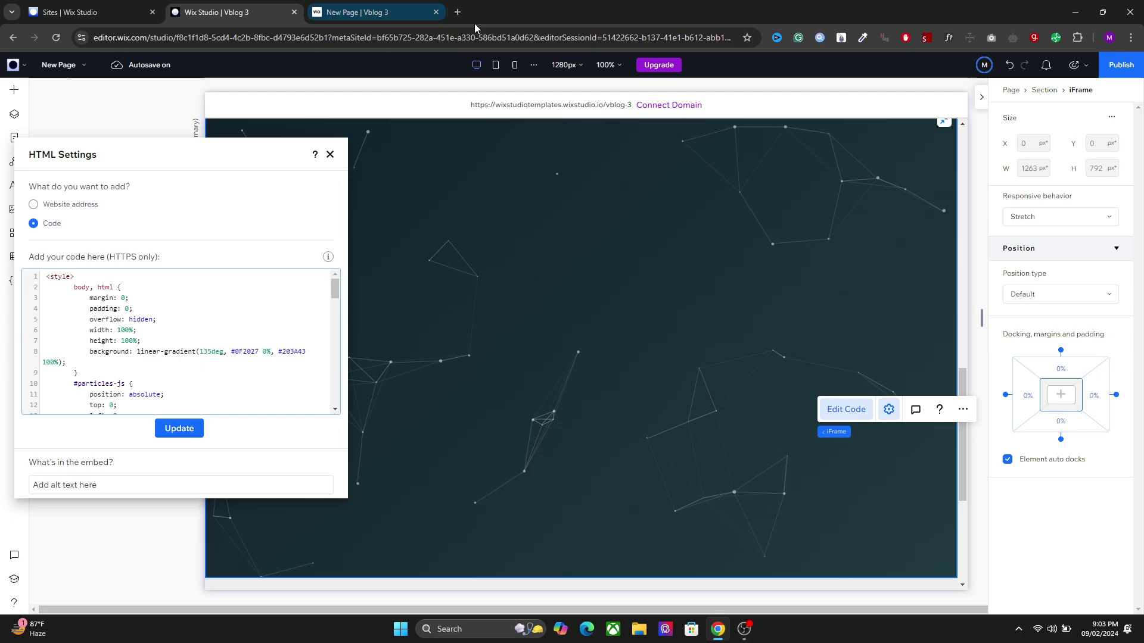
Load uiGradients in a new tab and open the Nelson gradient (#f2709c to #ff9472).
click(458, 13)
text(ui)
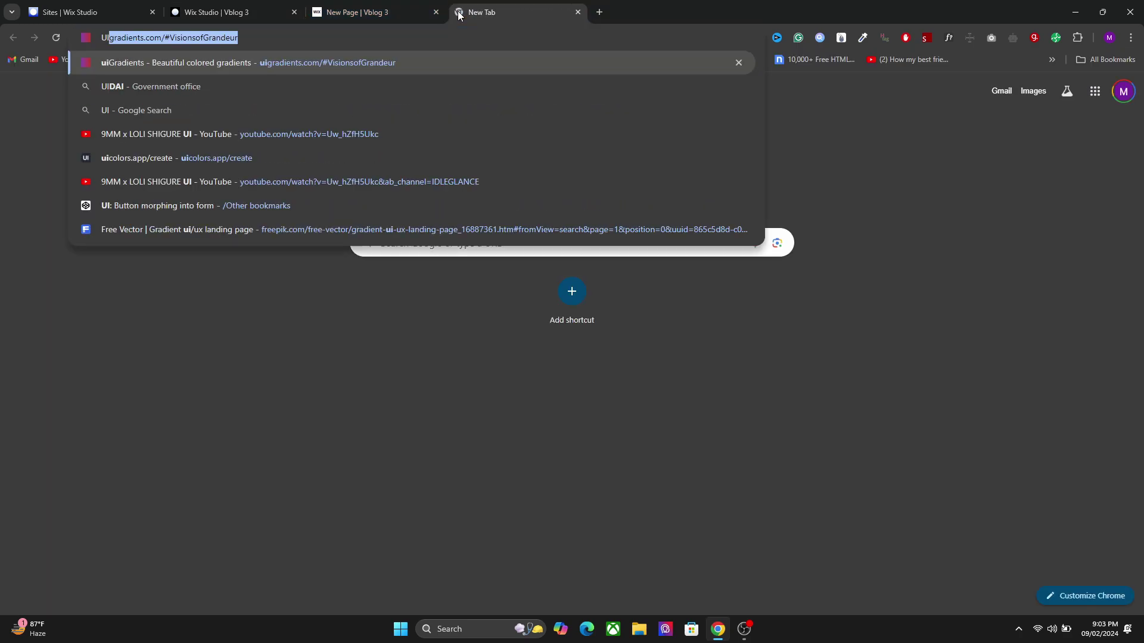
key(Return)
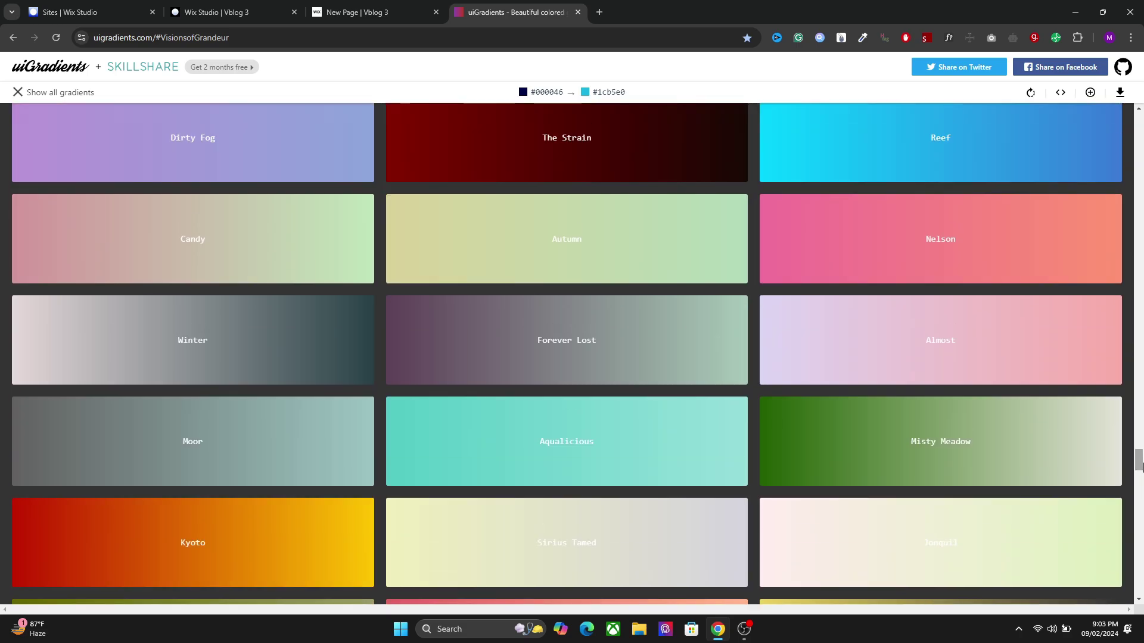
click(944, 244)
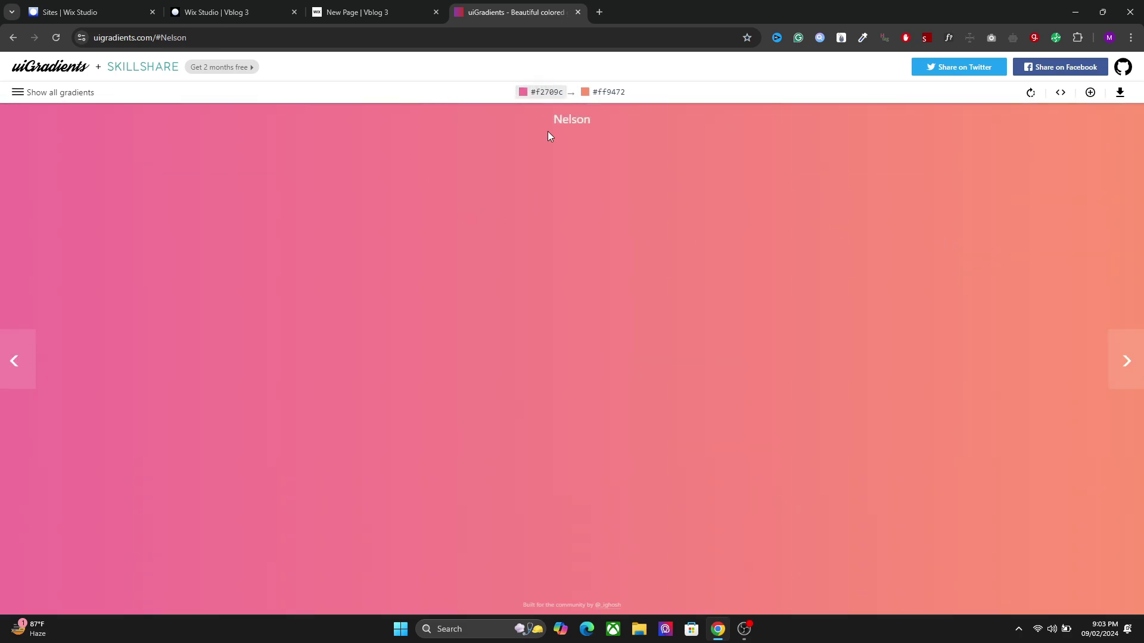
Replace the background colour #203A43 with #ff9472 in the embed code and update it.
click(241, 5)
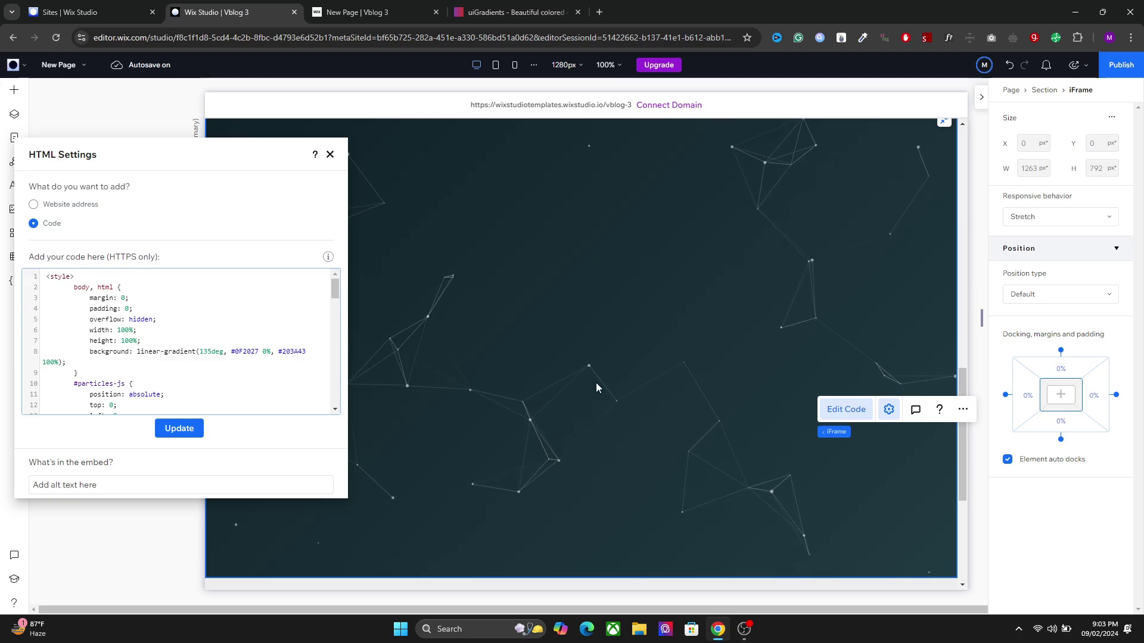
drag(232, 353, 260, 353)
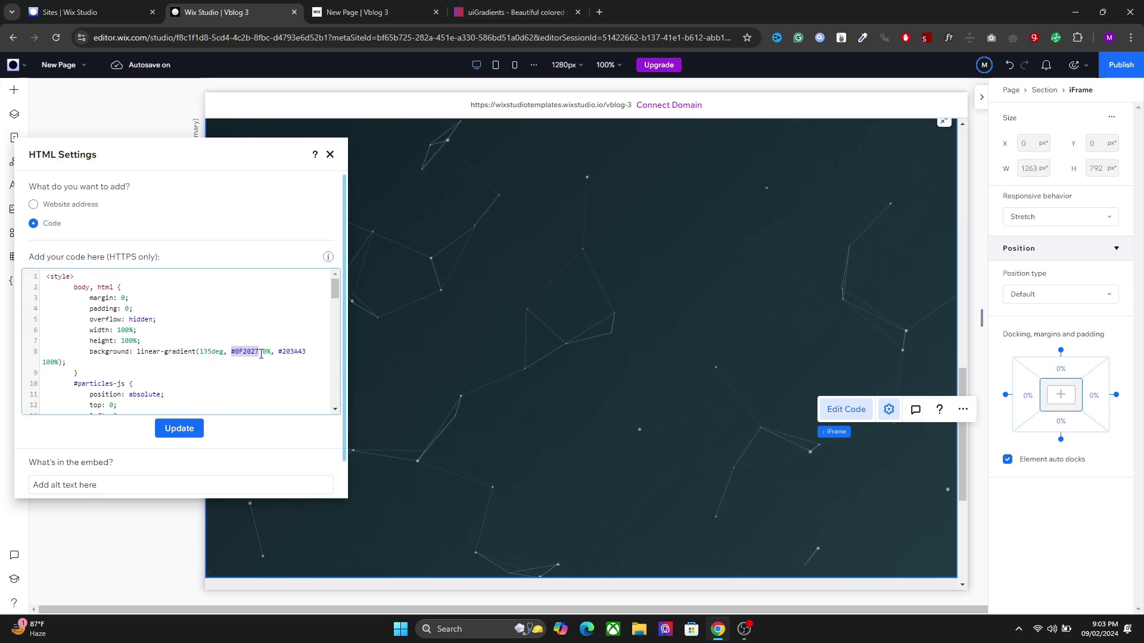
click(507, 12)
click(303, 5)
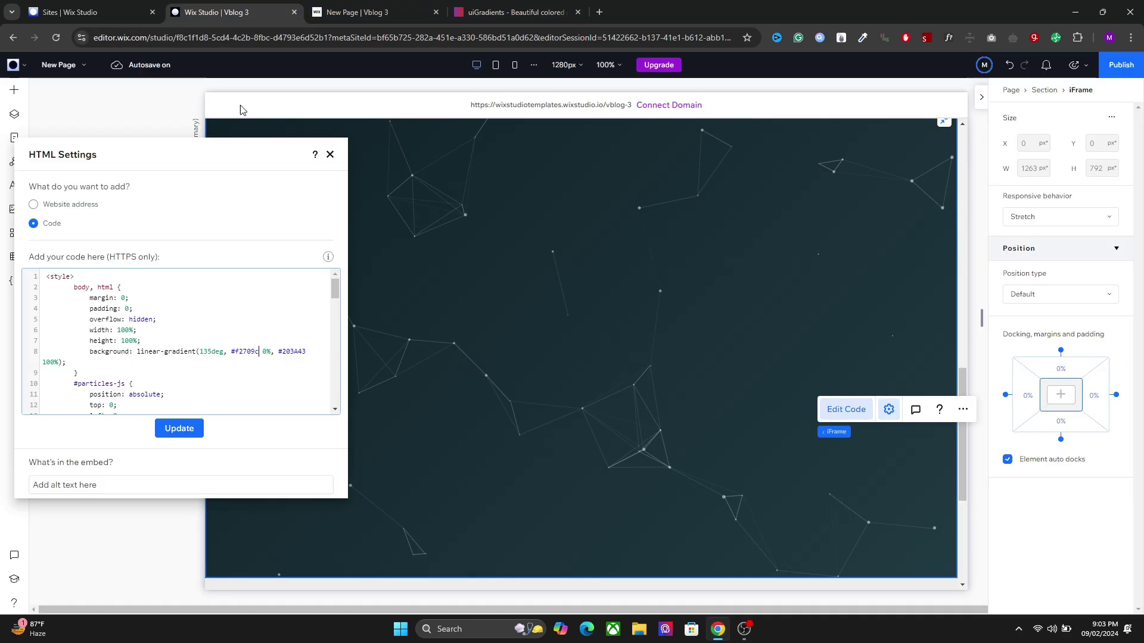
drag(278, 352, 305, 352)
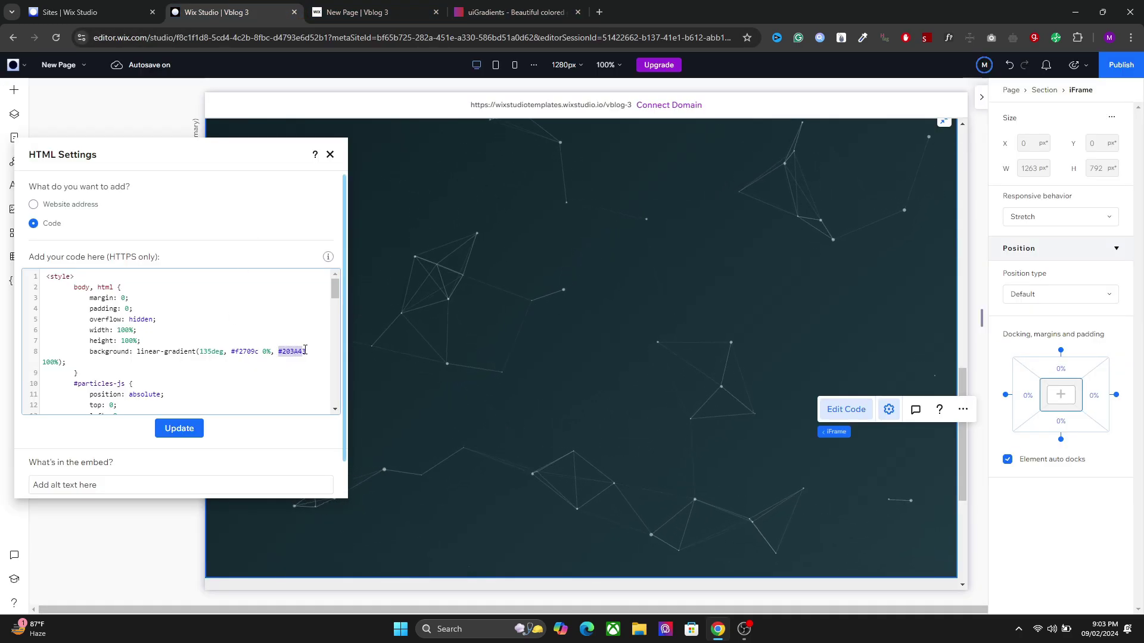
text(#ff9472)
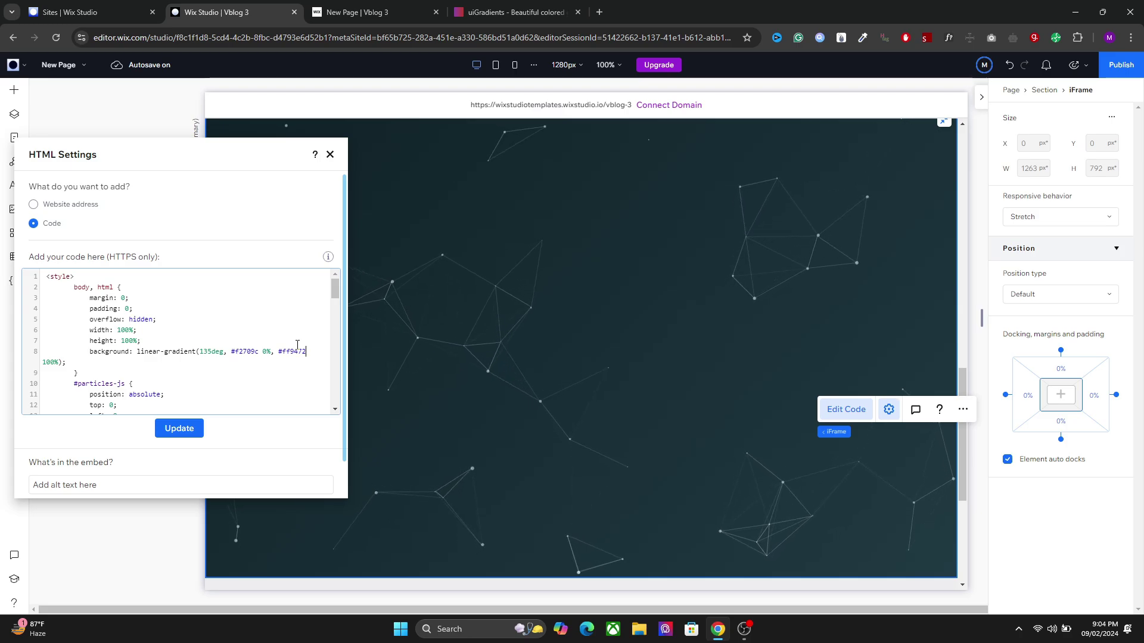
click(189, 430)
click(155, 309)
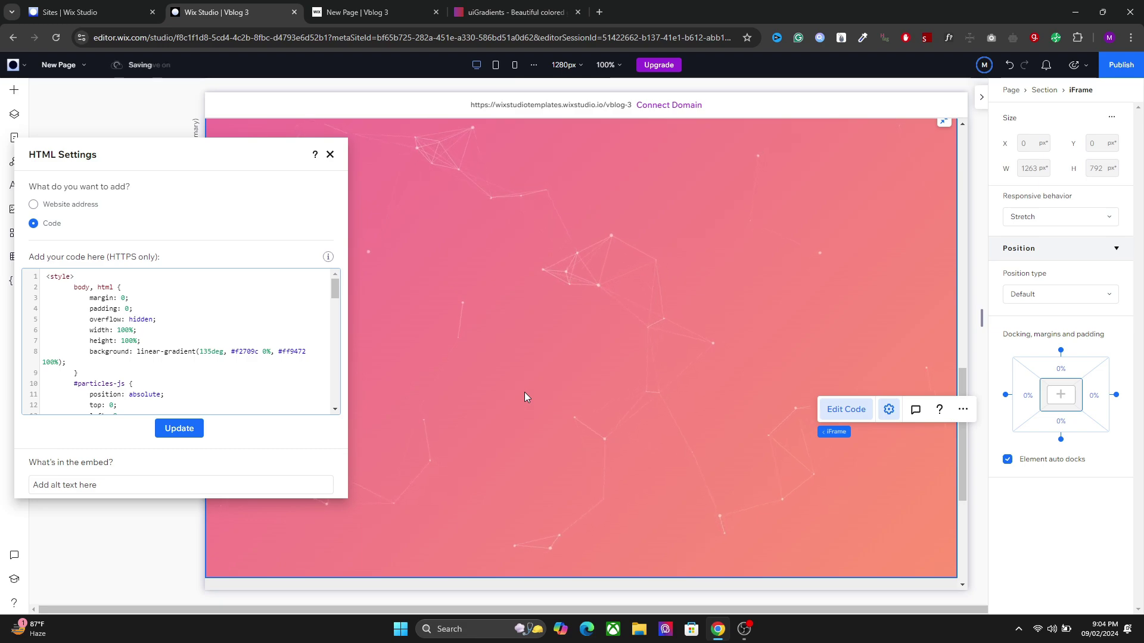
click(255, 366)
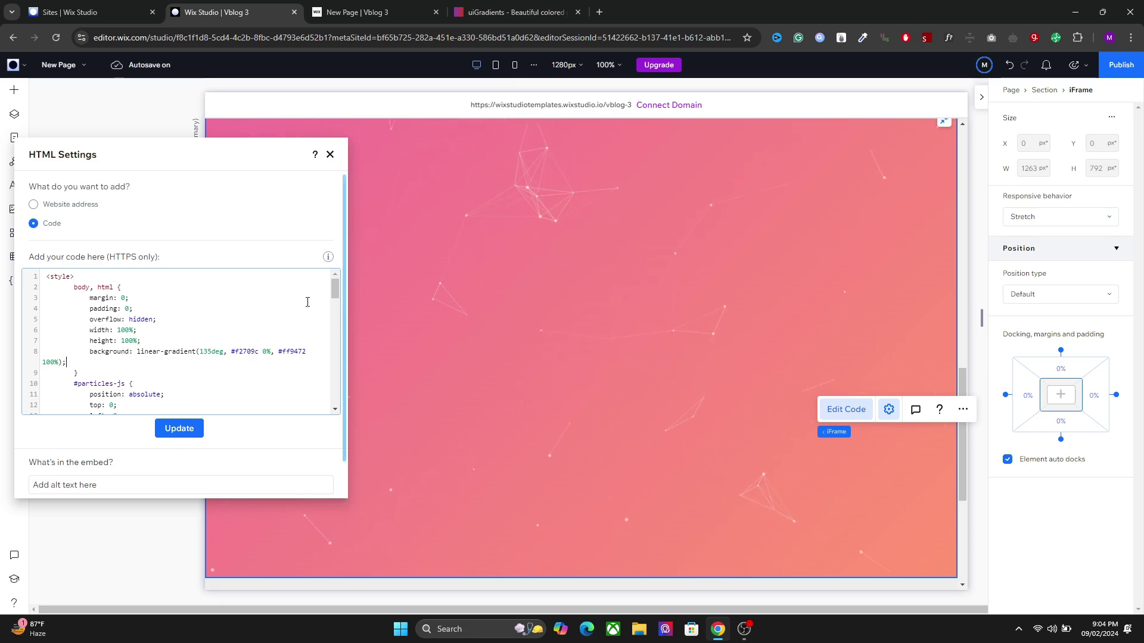
drag(334, 293, 342, 328)
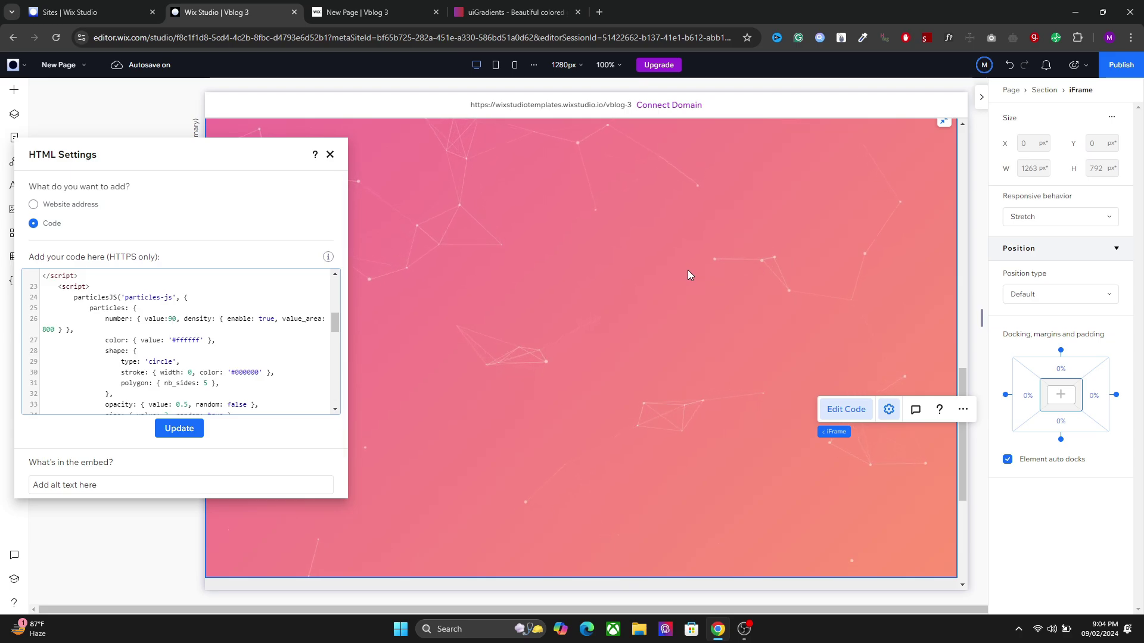
click(181, 427)
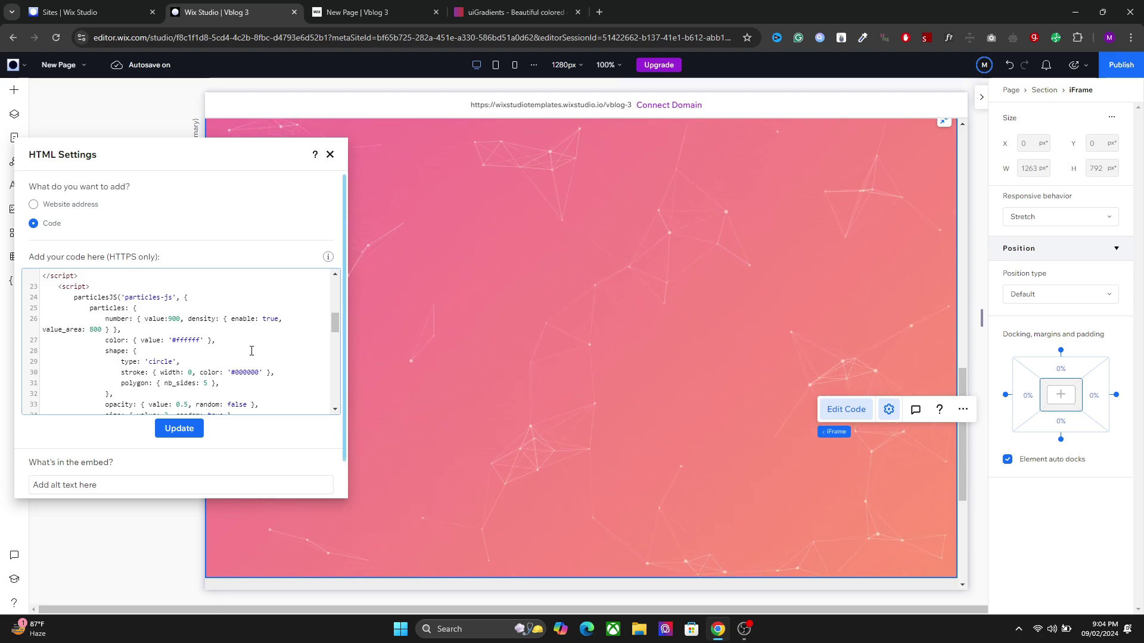
click(197, 429)
click(213, 305)
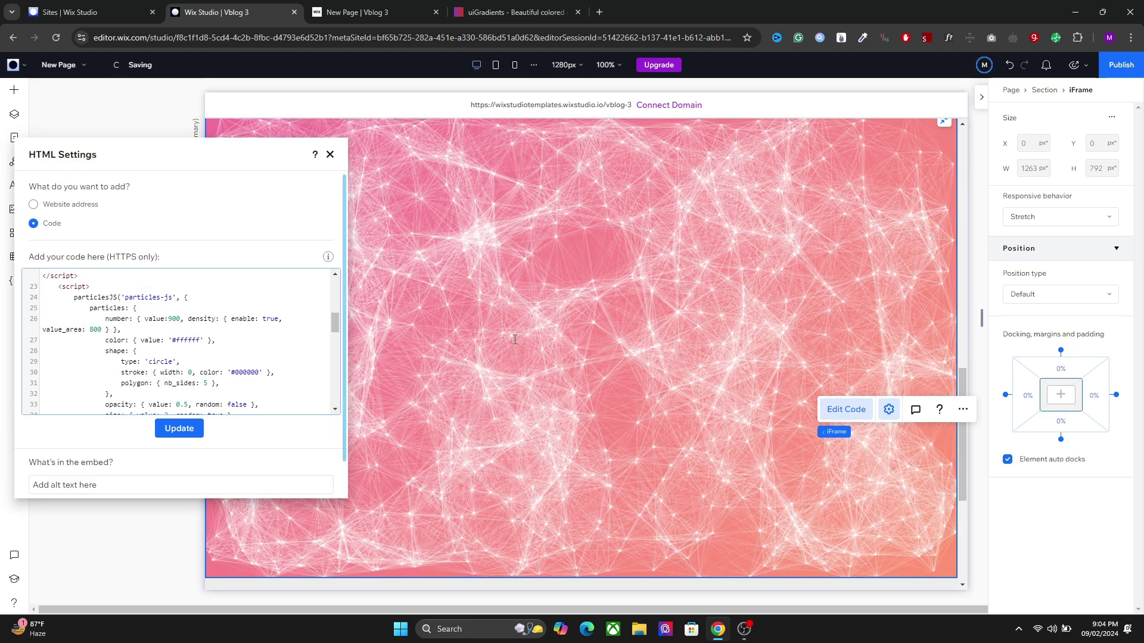
click(174, 319)
key(BackSpace)
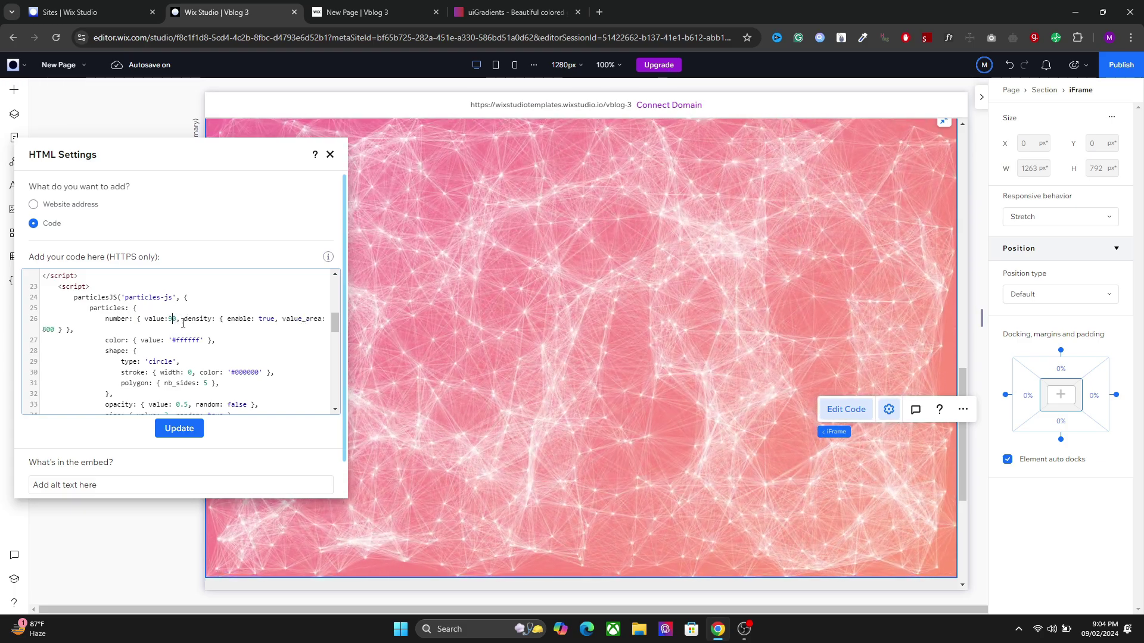
Apply 90 particles and a red #FF0000 particle outline colour.
click(179, 429)
click(165, 308)
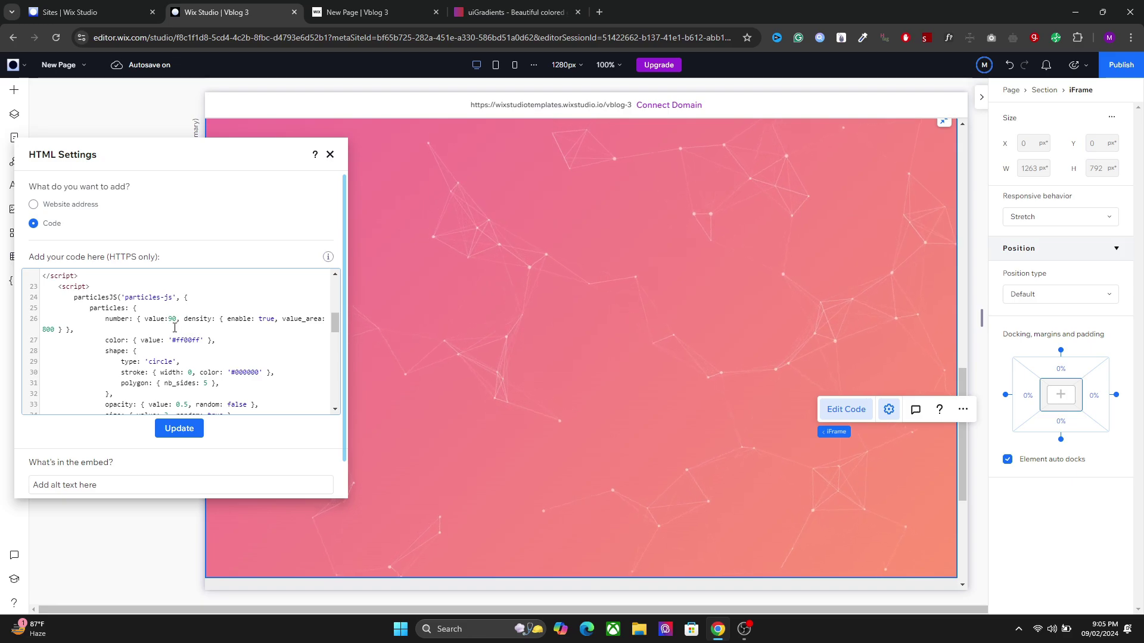
click(179, 298)
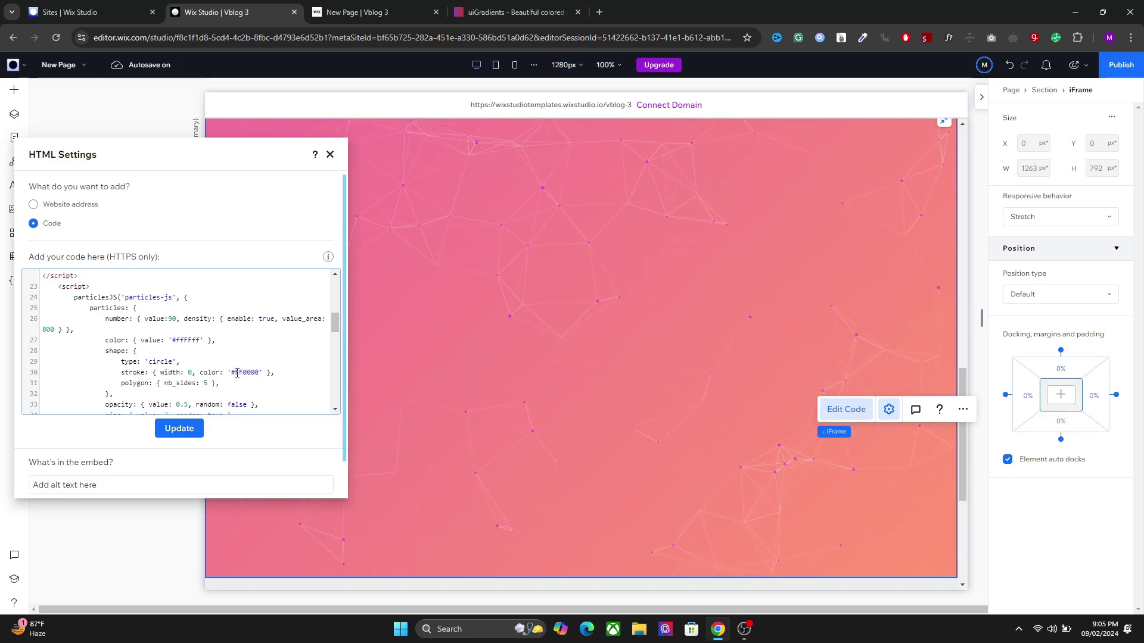
click(181, 429)
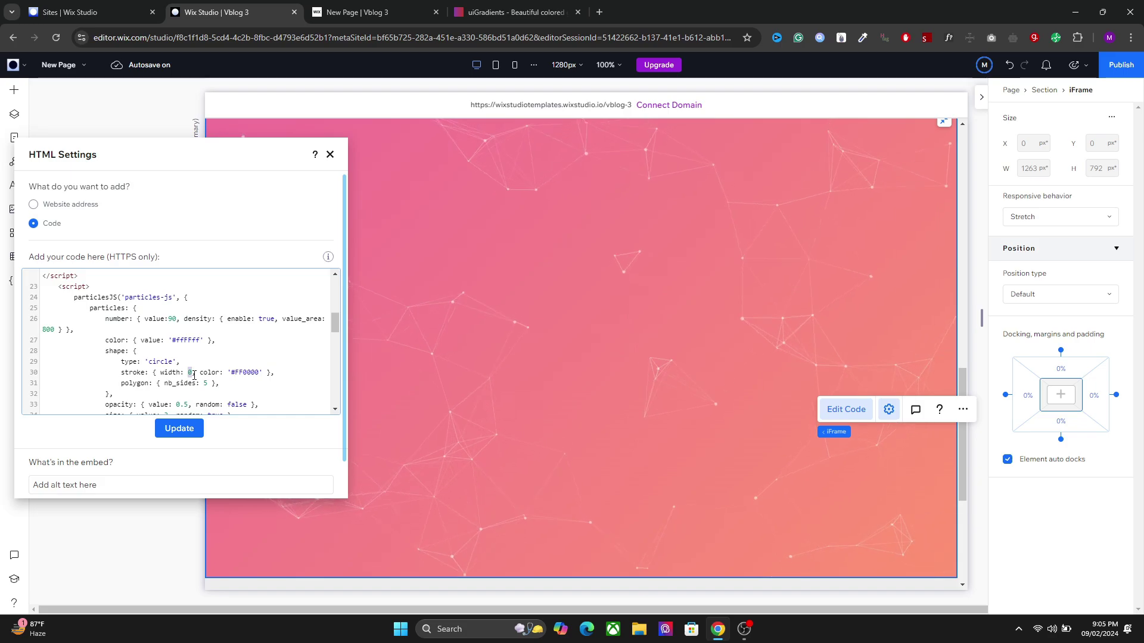
Set the particle outline width to 3, then retype the outline colour as #000000.
text(3)
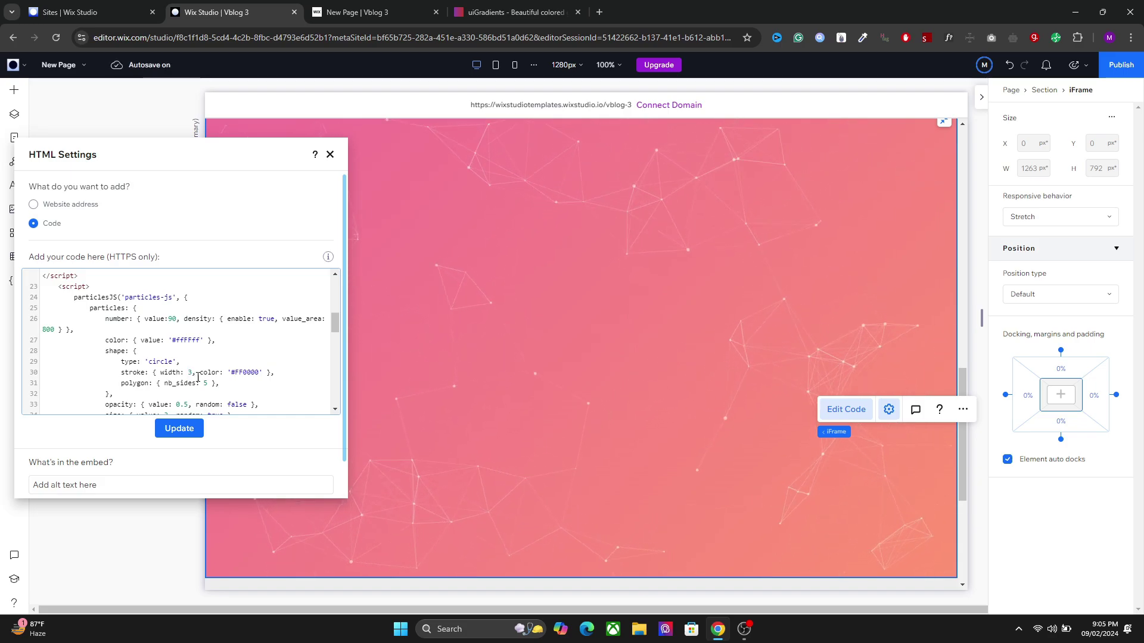
click(179, 429)
click(240, 327)
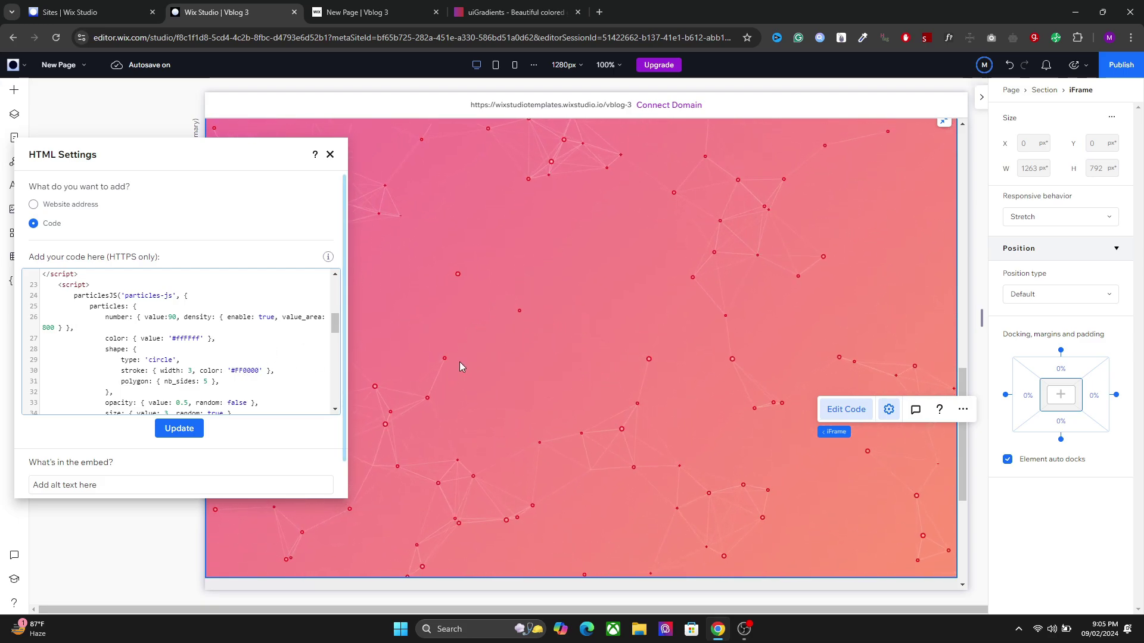
drag(237, 372, 245, 375)
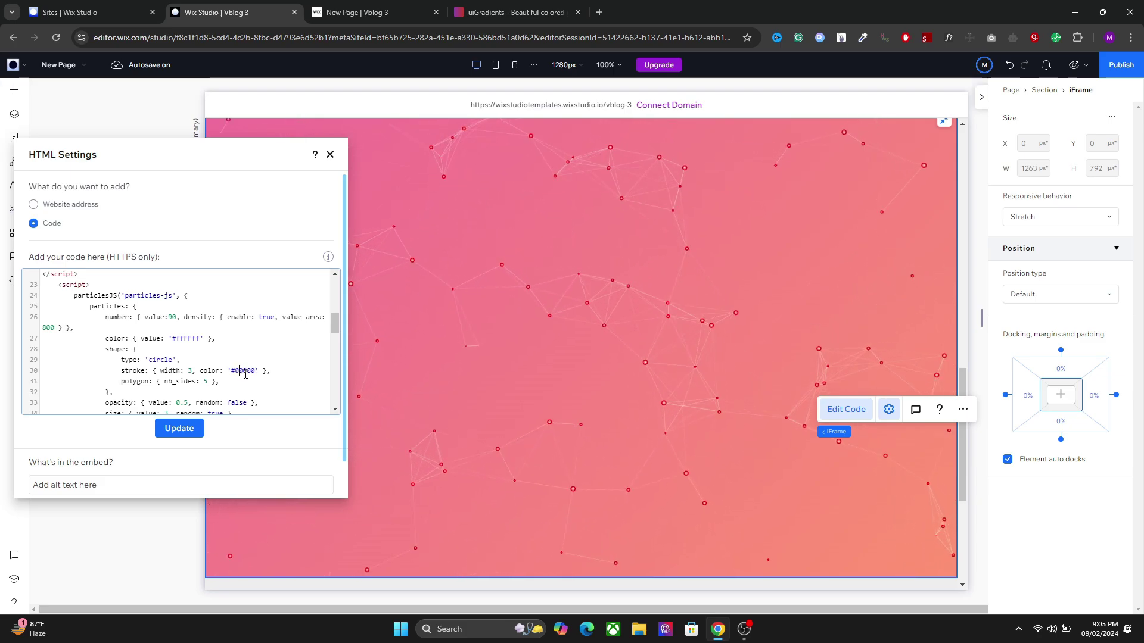
text(00)
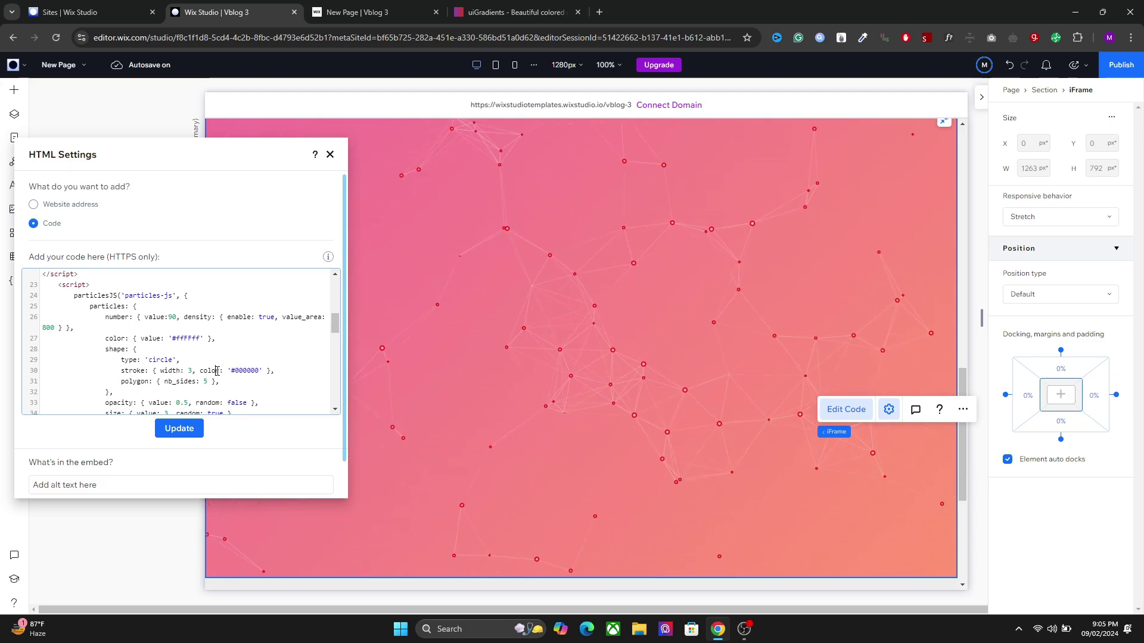
Change nb_sides from 5 to 7 and apply it along with the black outlines.
double_click(205, 381)
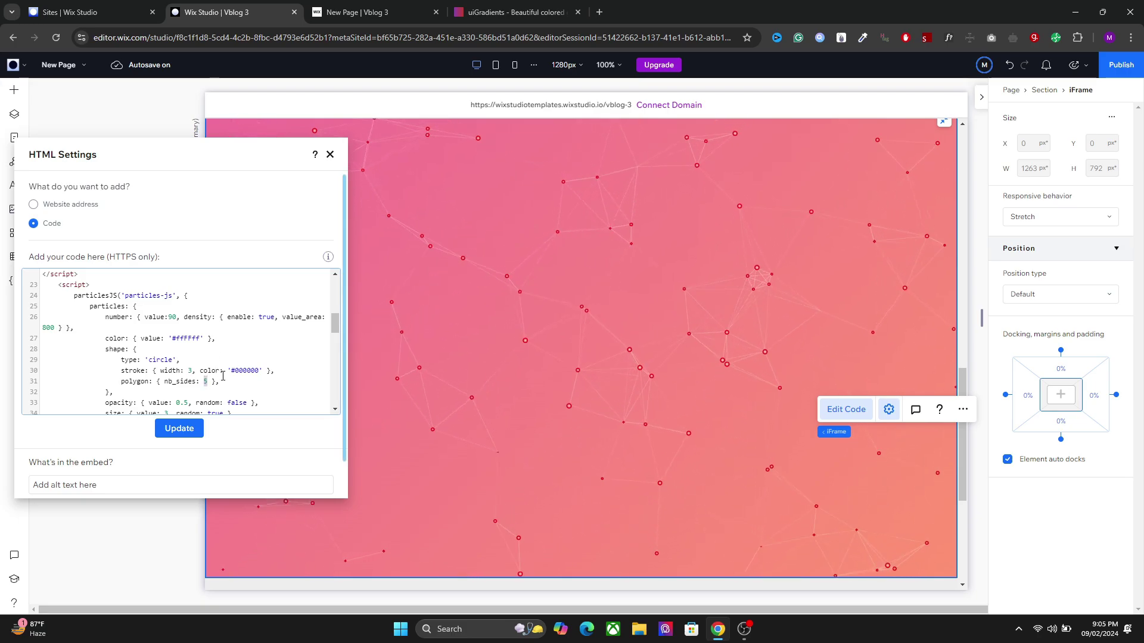
text(7)
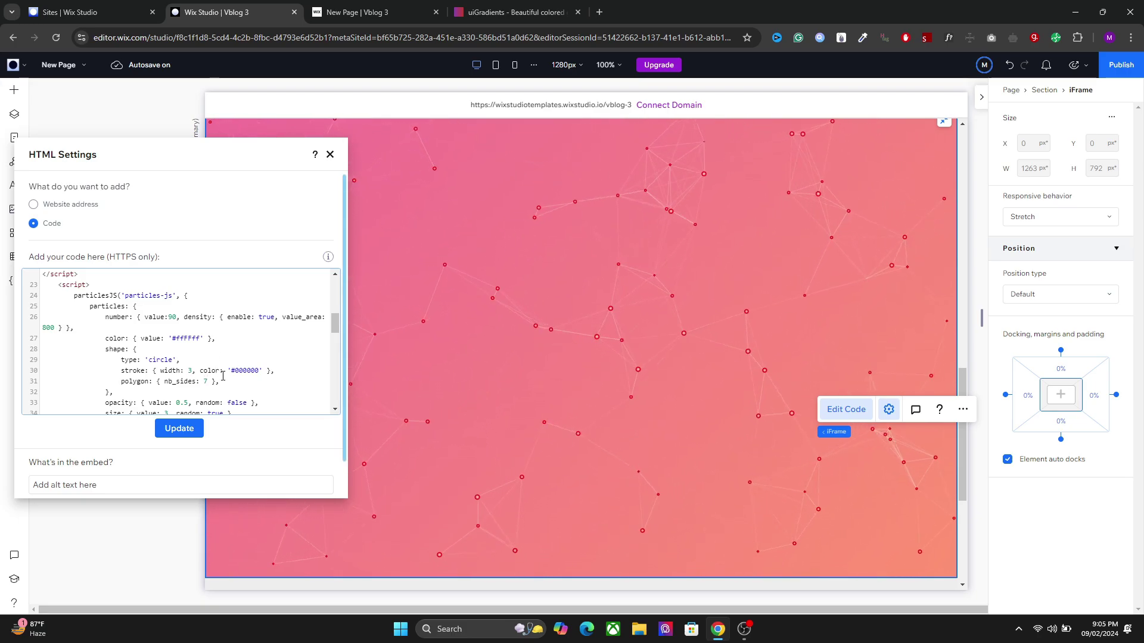
click(178, 428)
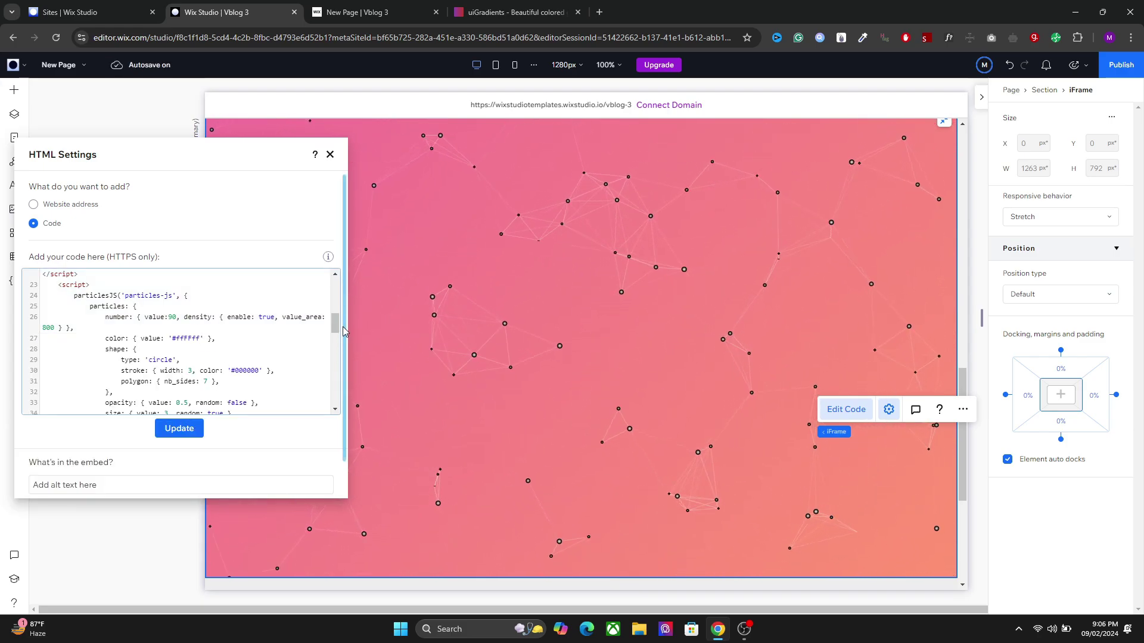
scroll(339, 333, down, 1)
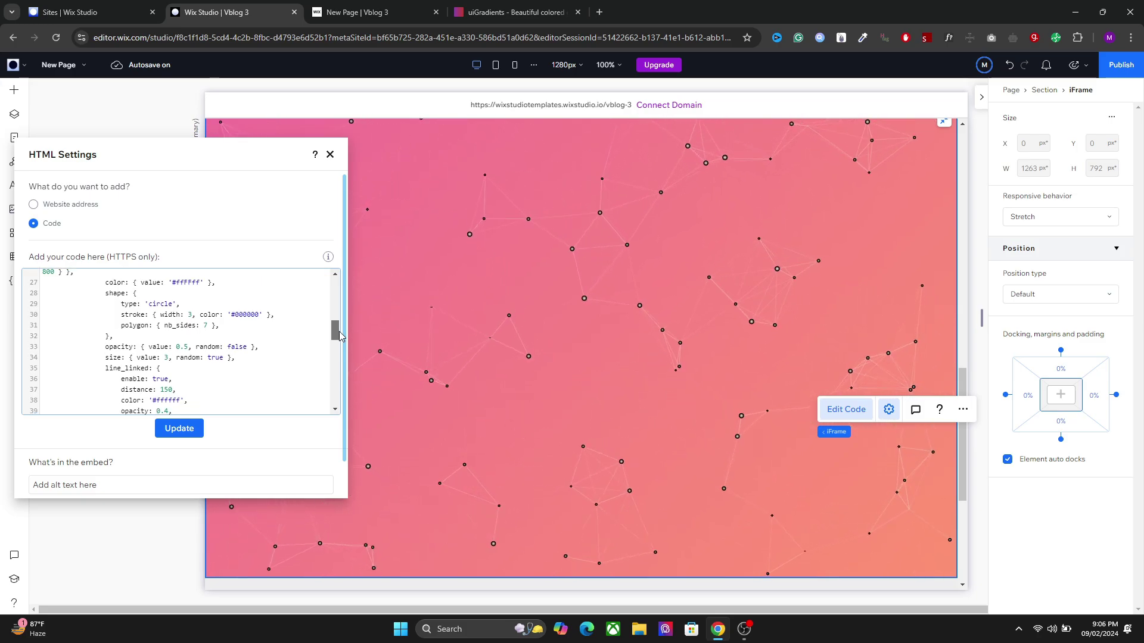
scroll(239, 363, down, 1)
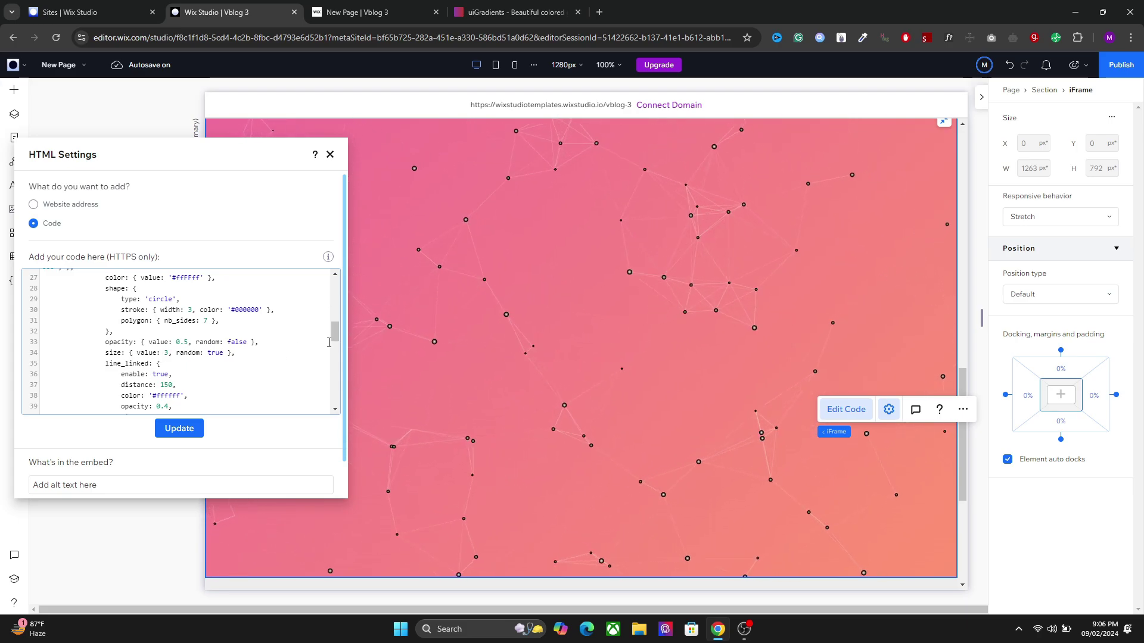
Change the line_linked colour from #ffffff to #ffff00 and update the embed.
scroll(143, 371, down, 1)
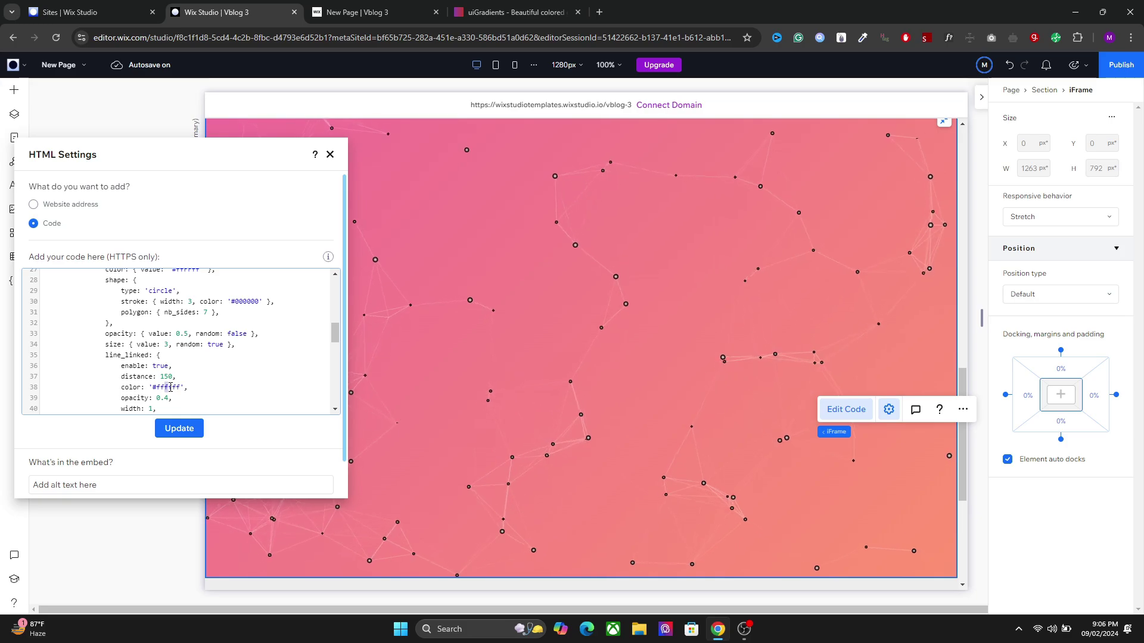
drag(165, 387, 178, 388)
text(00)
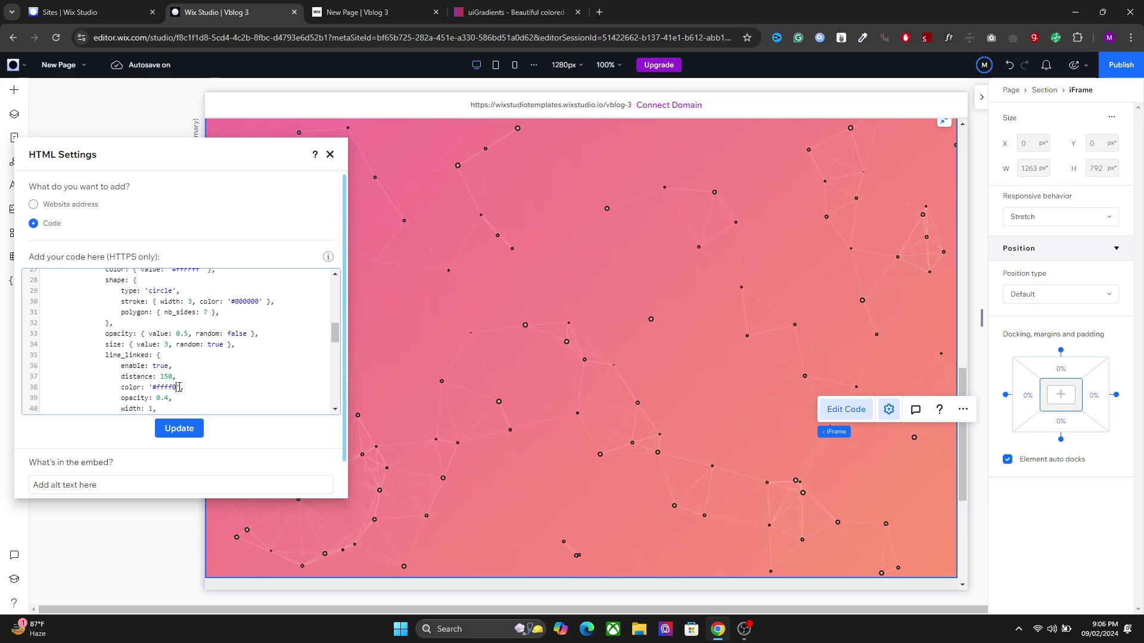
click(174, 428)
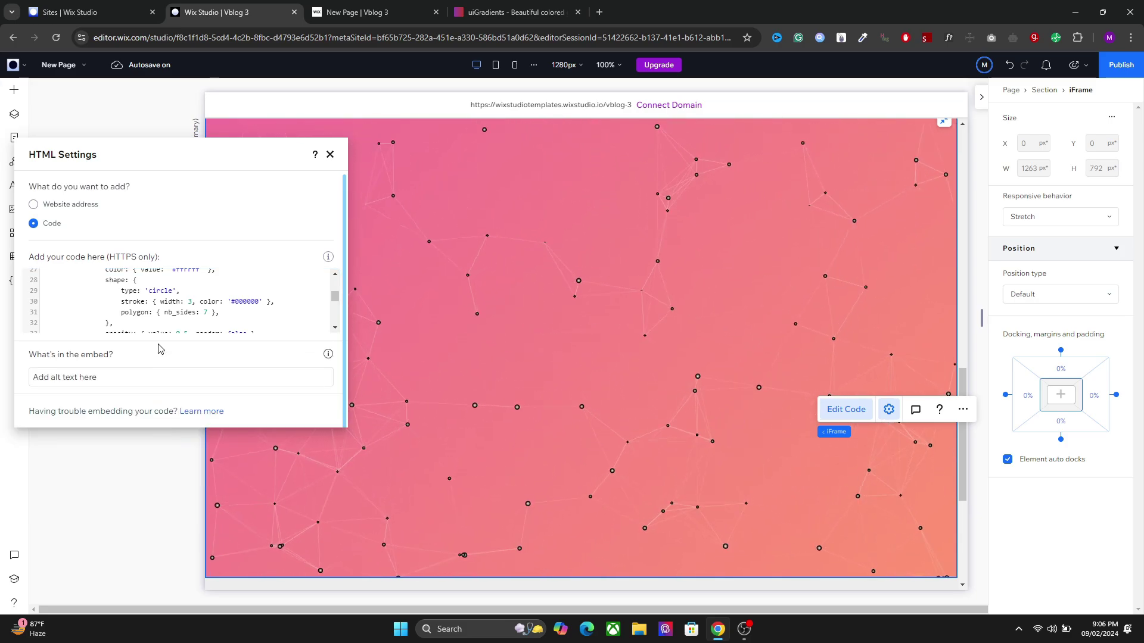
click(160, 325)
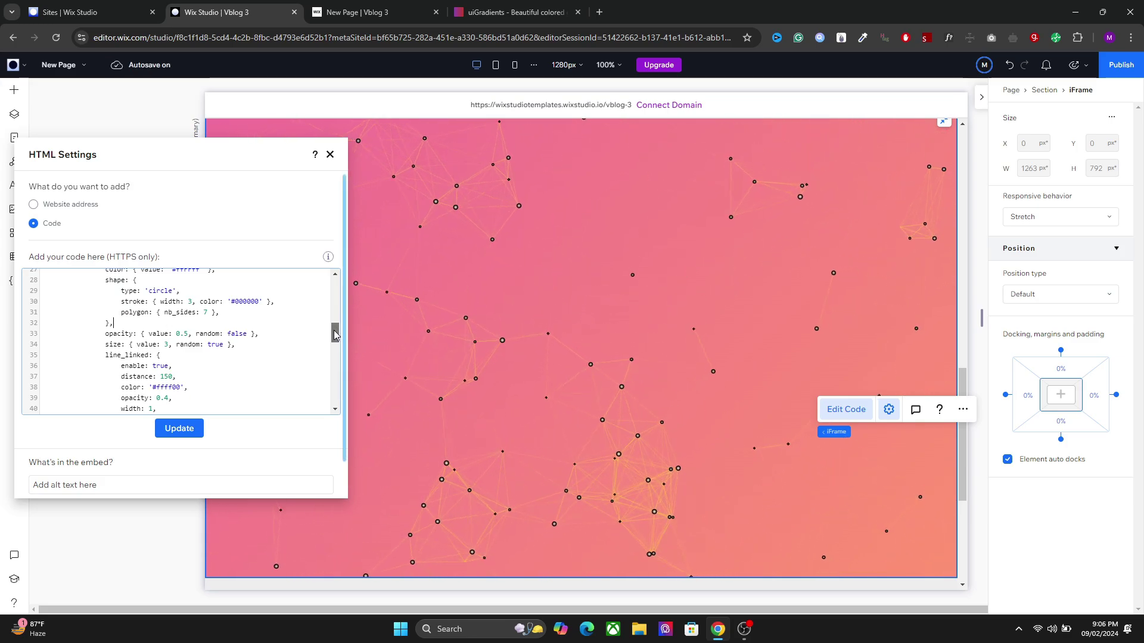
drag(336, 335, 336, 342)
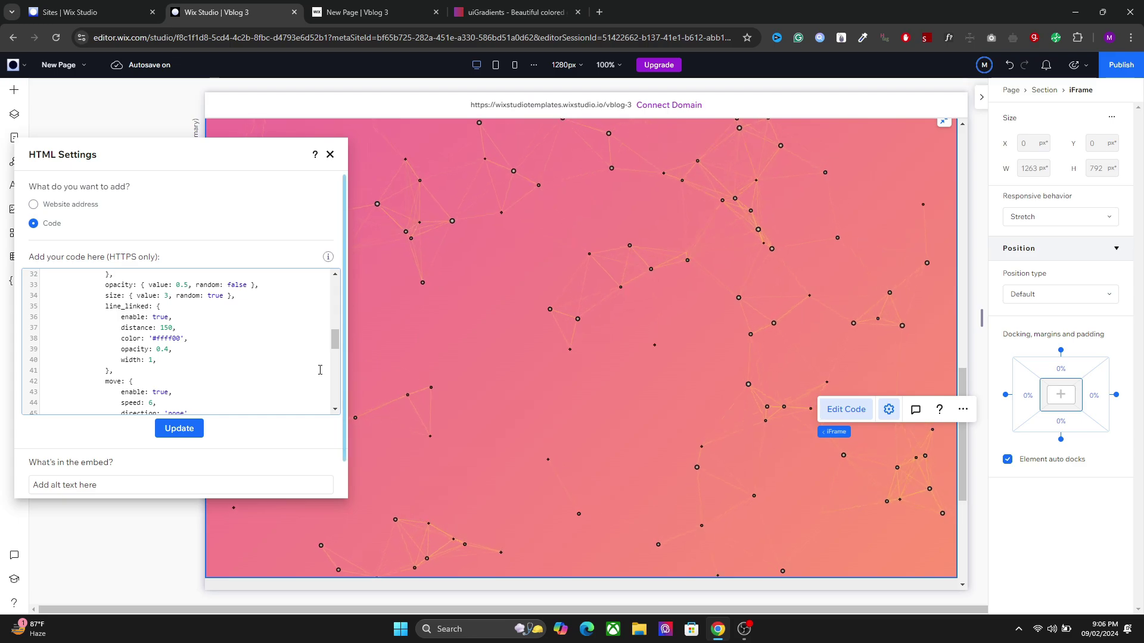
drag(333, 349, 336, 359)
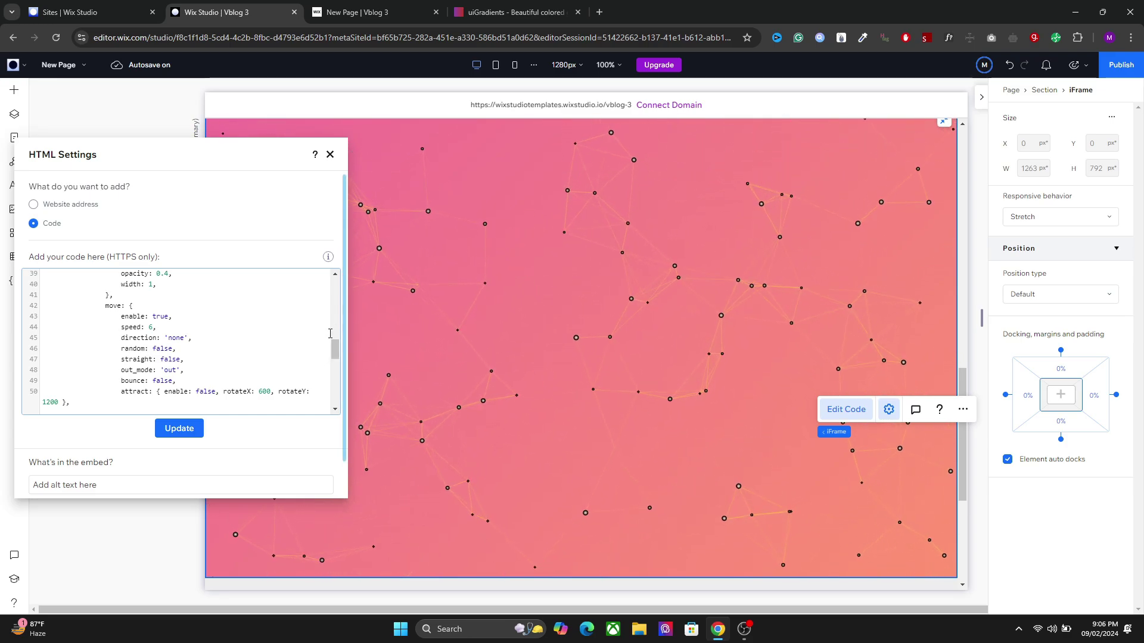
Close the HTML Settings dialog to view the pink-orange particle section on the canvas.
click(329, 154)
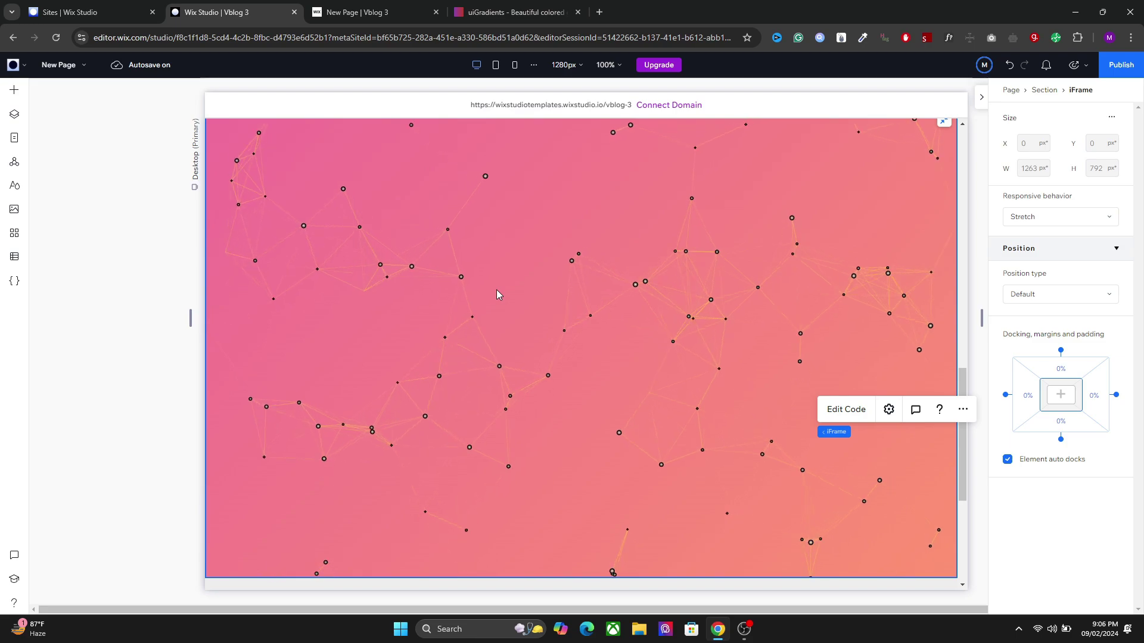